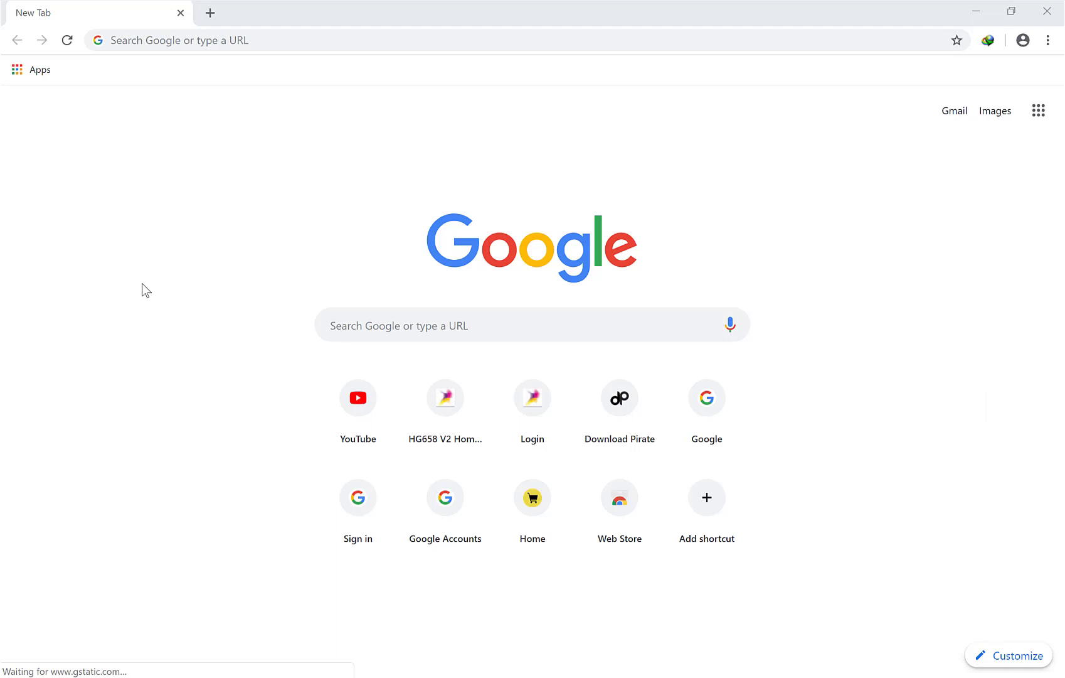
# - Load 192.168.8.1 in Chrome, then correct the address to 192.168.11.1
pyautogui.click(1022, 636)
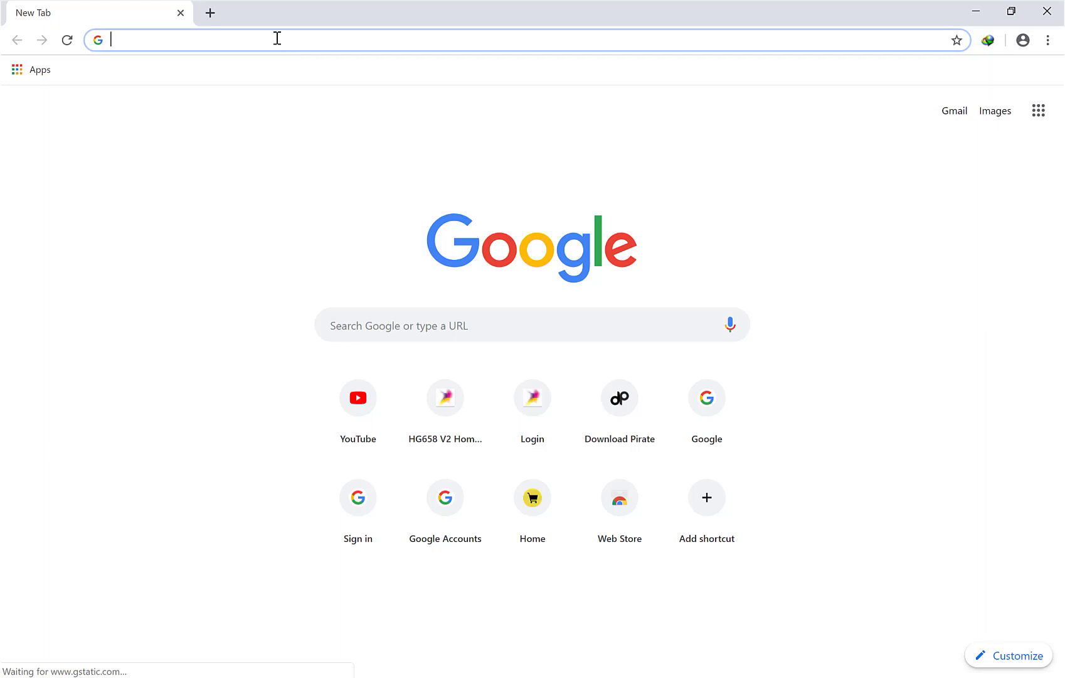
pyautogui.write('1')
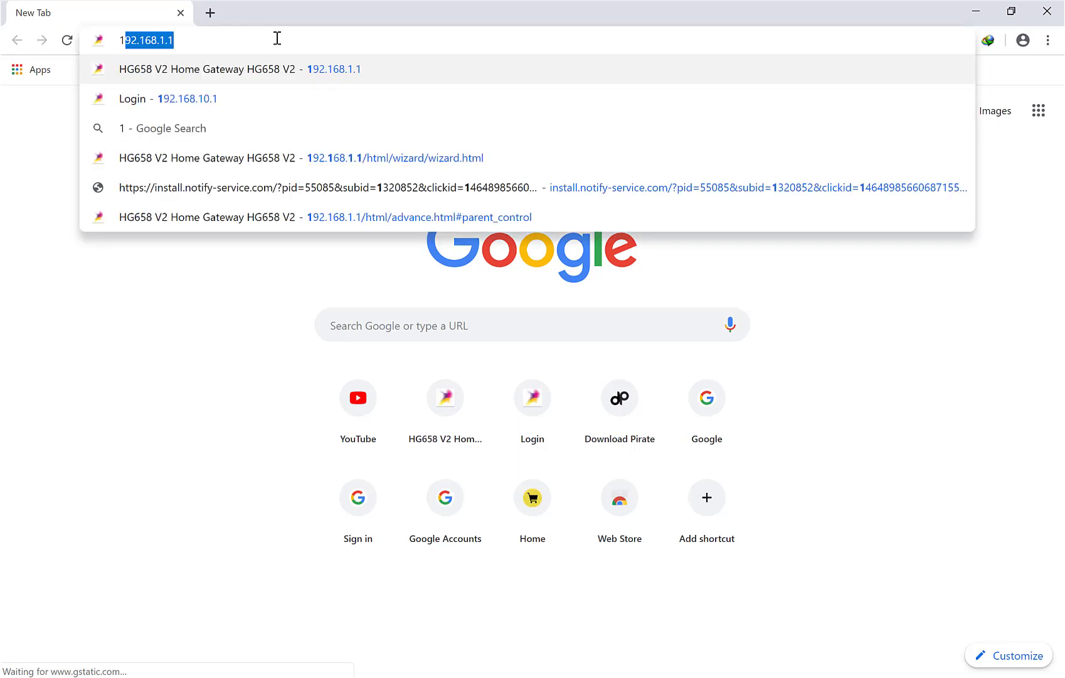
pyautogui.write('92.')
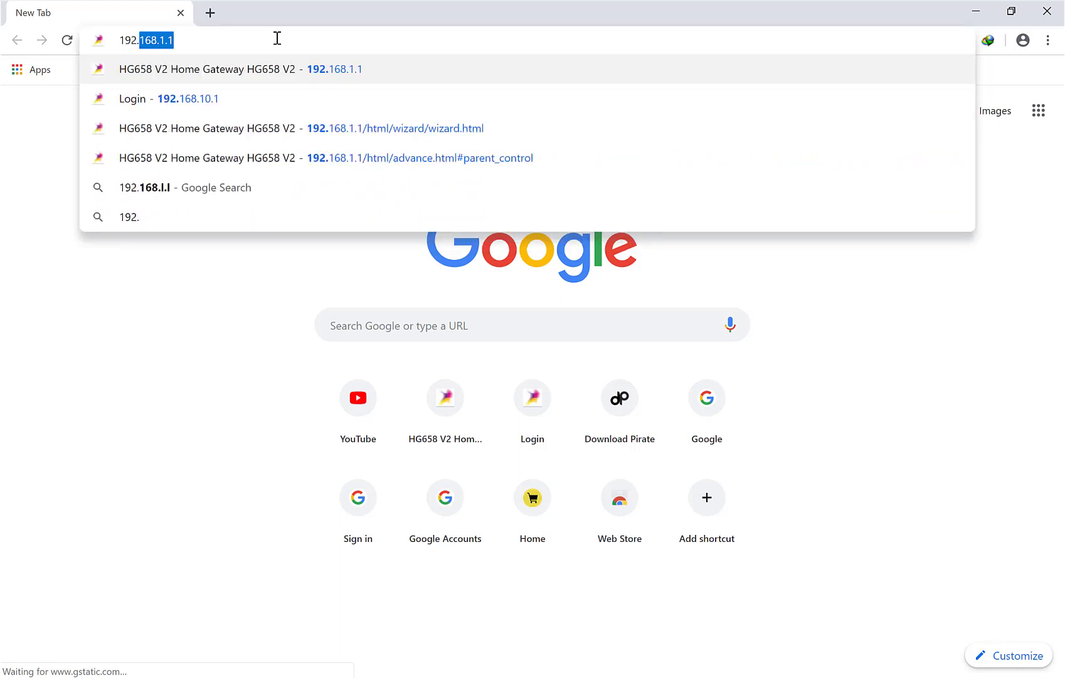
pyautogui.write('168')
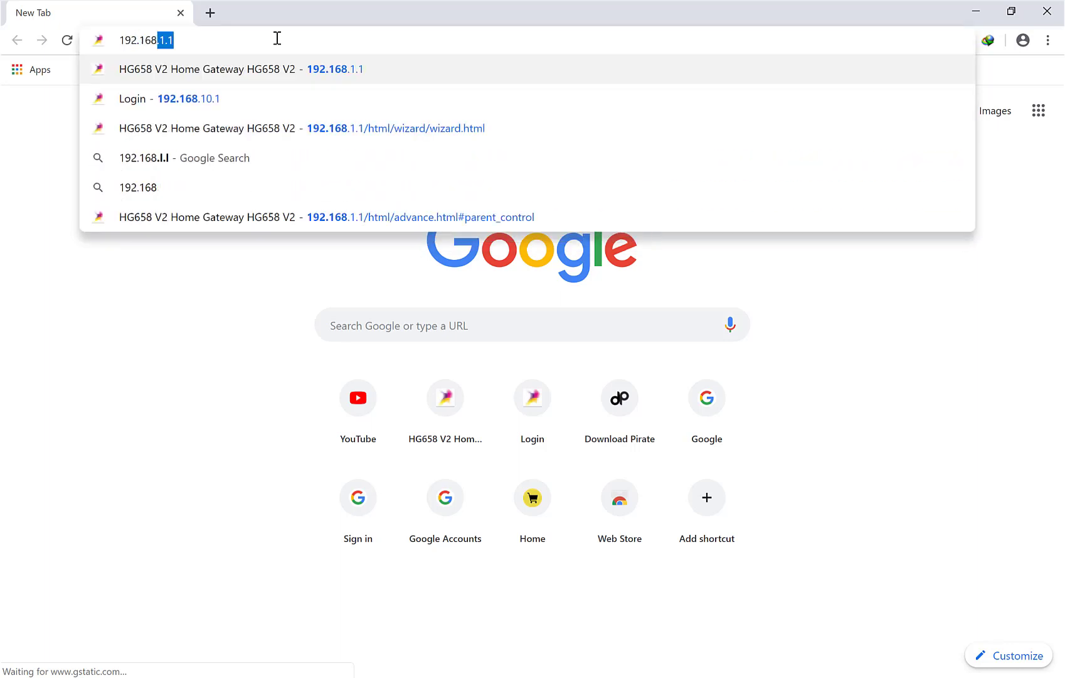
pyautogui.write('.8.1')
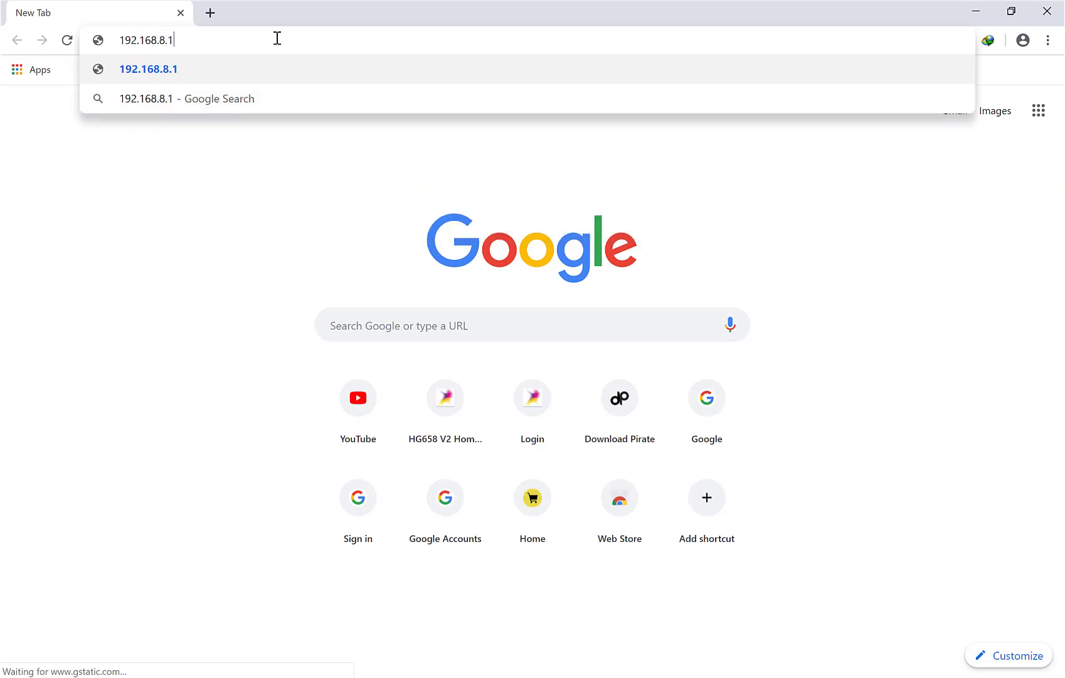
pyautogui.press('Return')
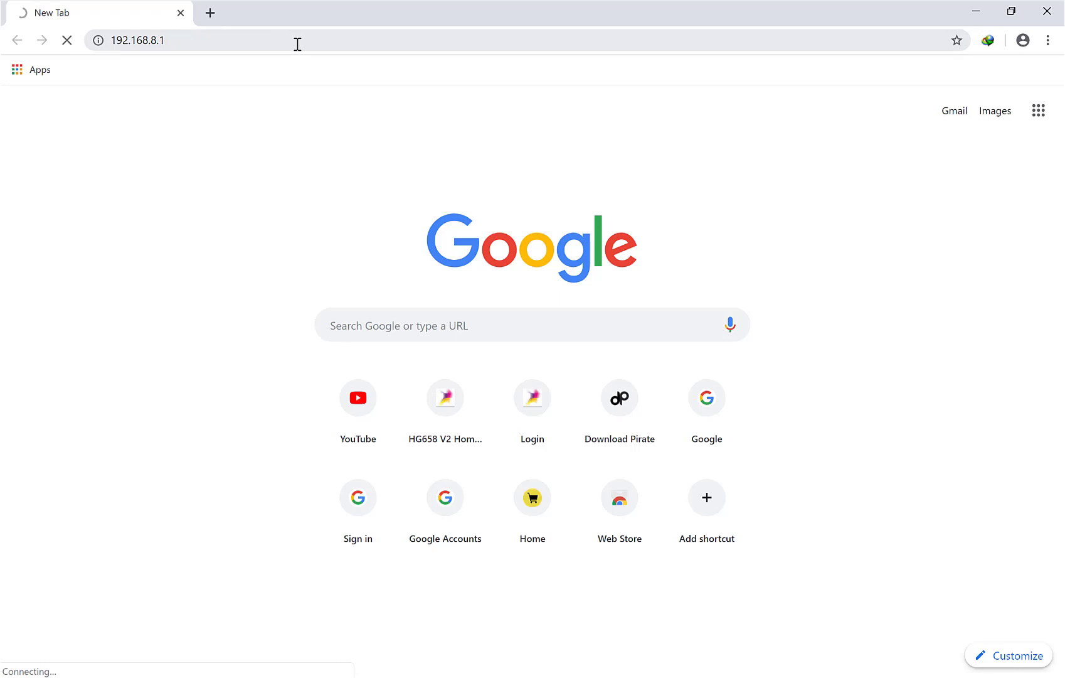
pyautogui.click(156, 42)
pyautogui.click(156, 42)
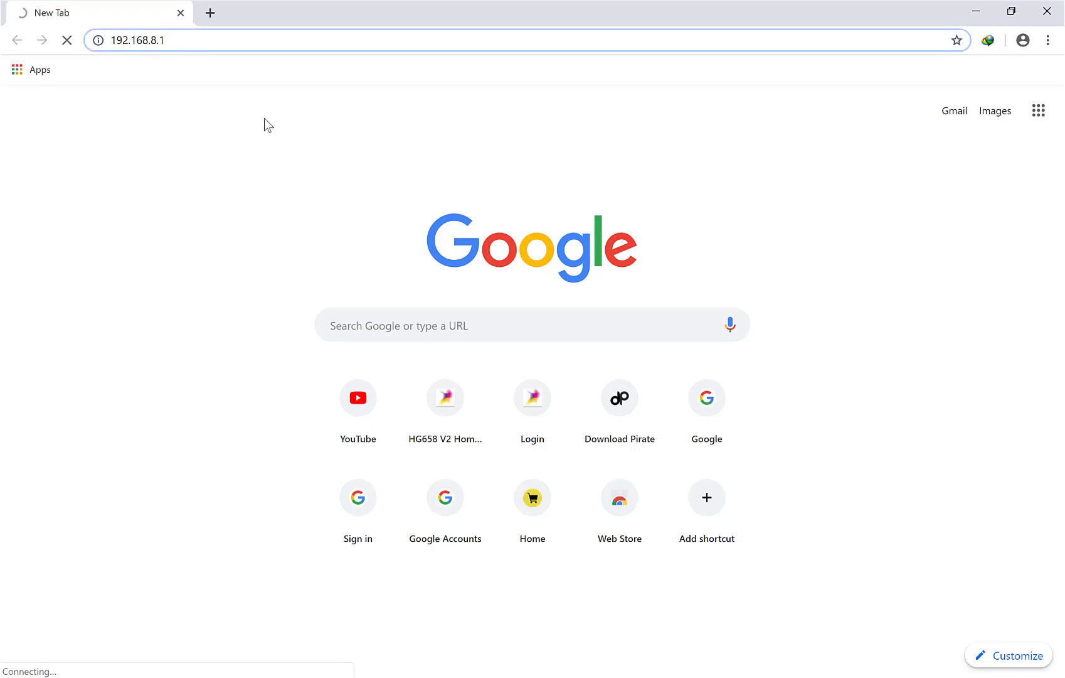
pyautogui.press('BackSpace')
pyautogui.write('11')
pyautogui.press('Return')
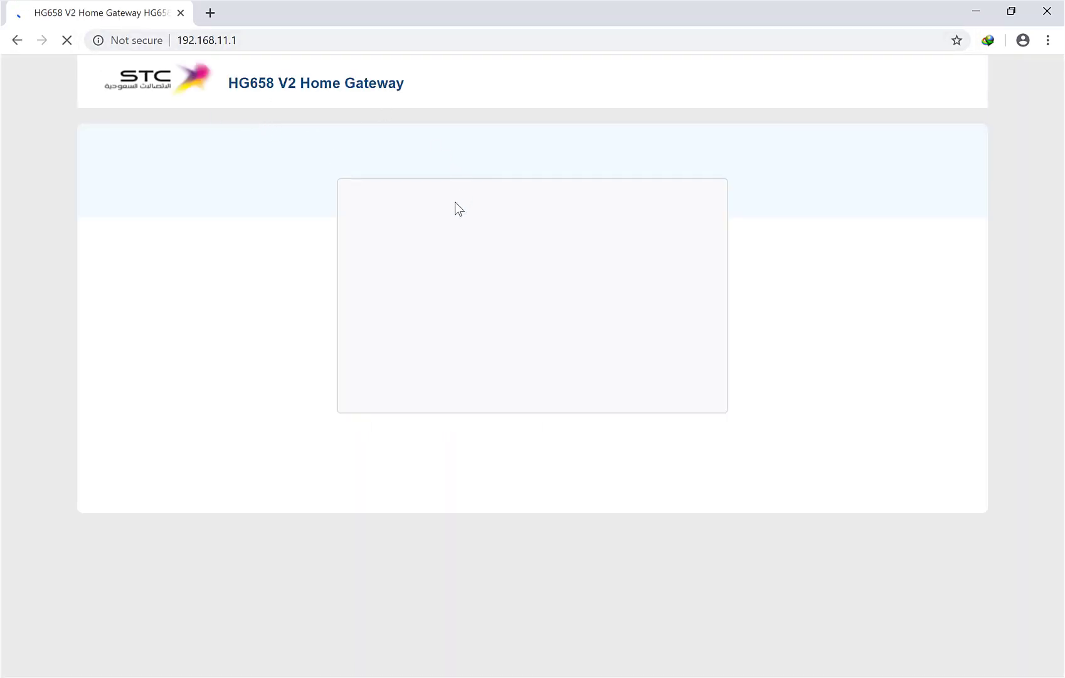
pyautogui.click(507, 281)
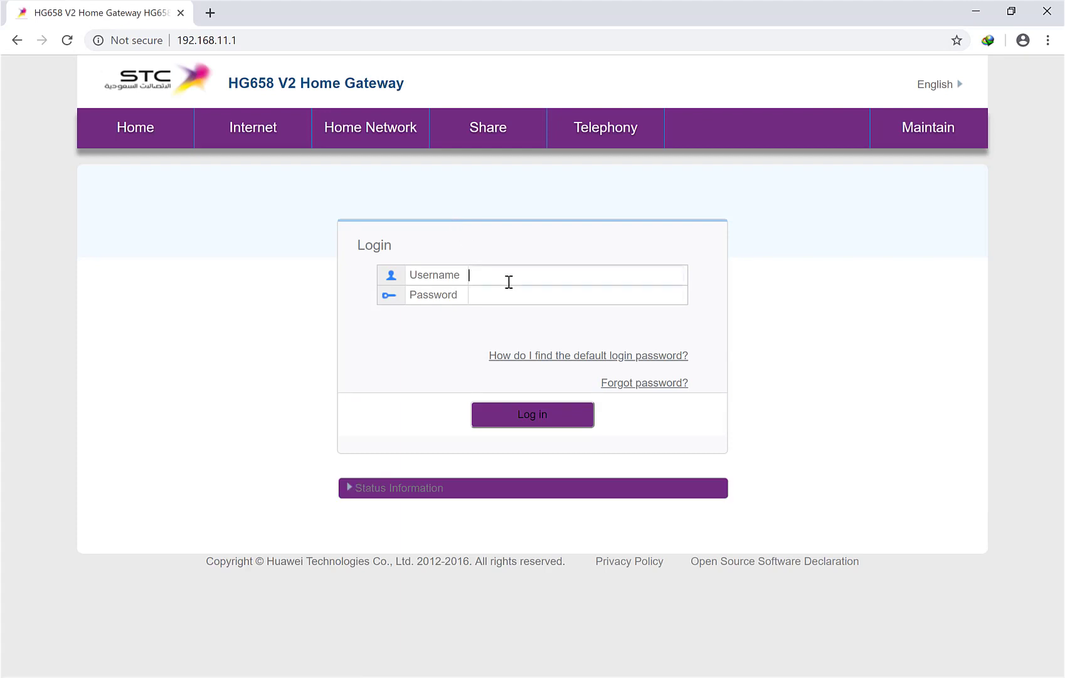
pyautogui.press('Tab')
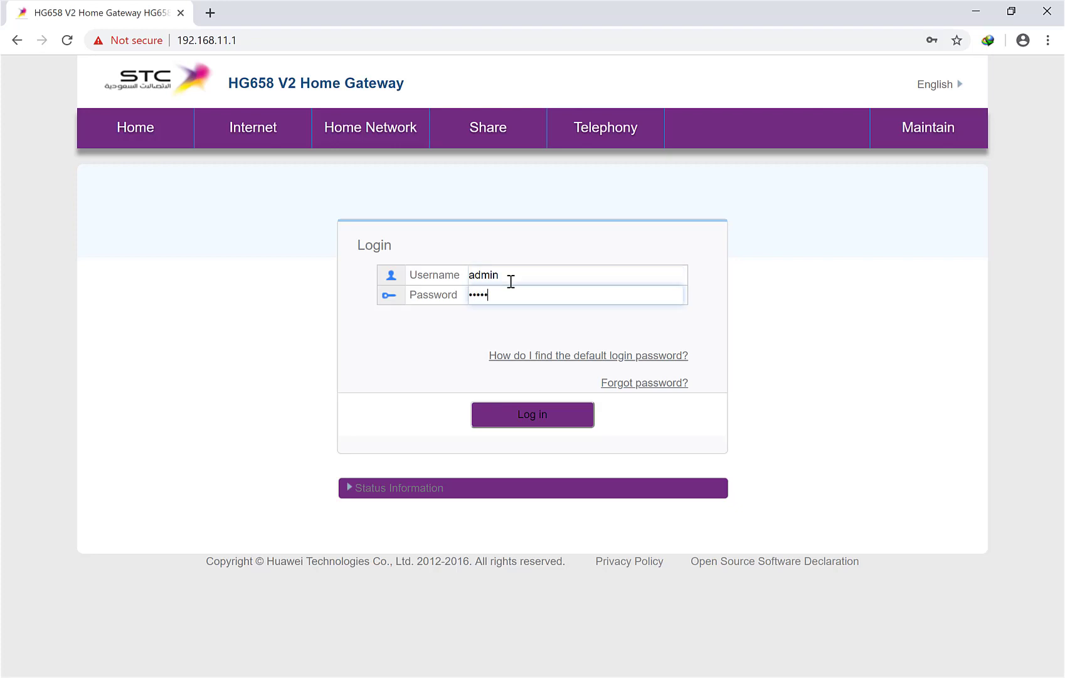
pyautogui.press('Return')
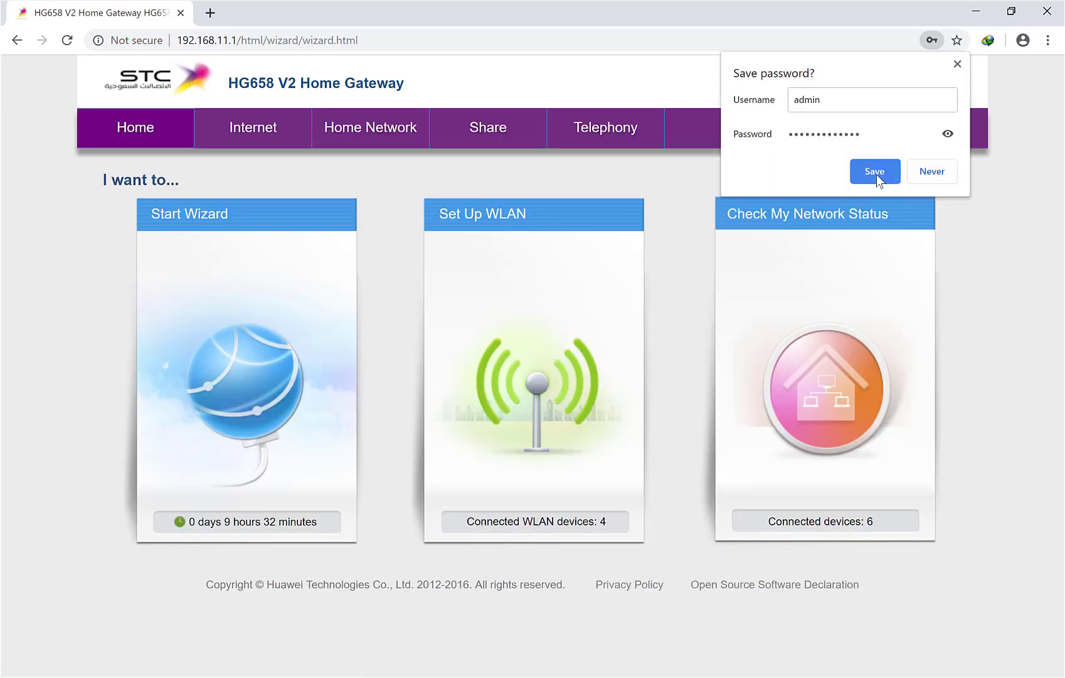
# - Save the router password in Chrome, then expand URL Filter under Internet > Parental Control
pyautogui.click(875, 172)
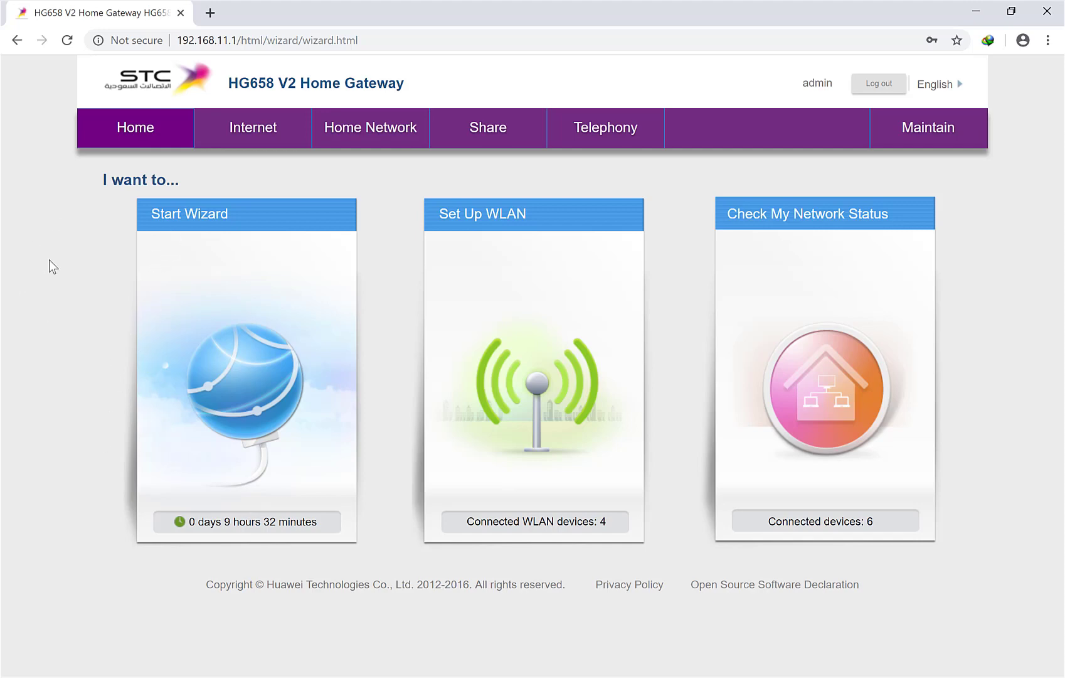
pyautogui.click(251, 135)
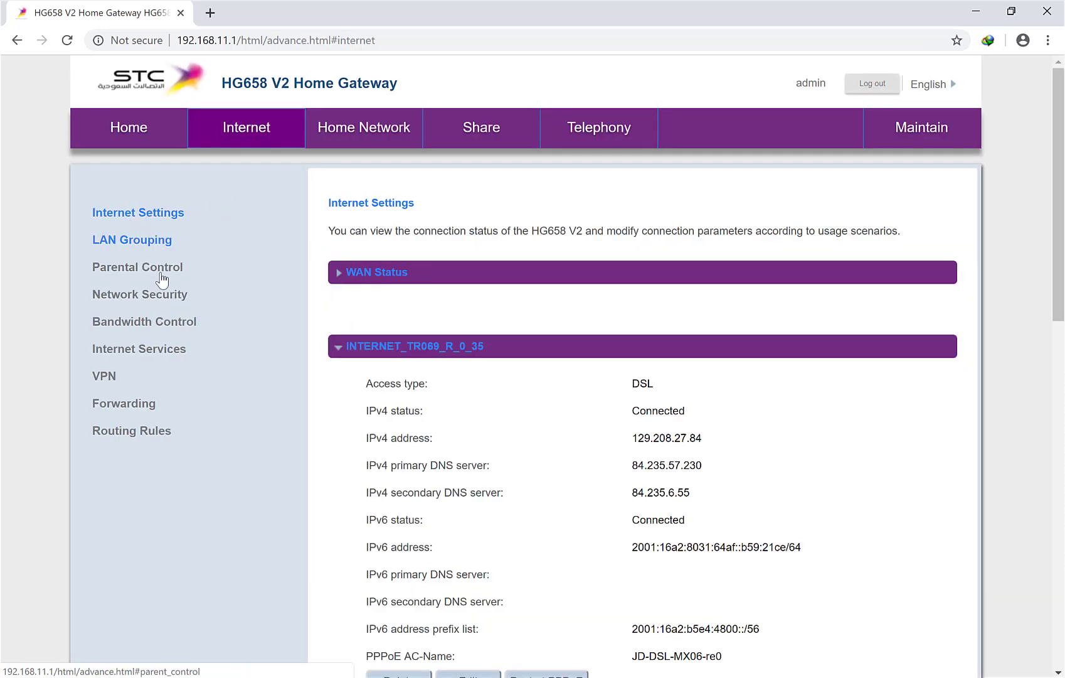
pyautogui.click(125, 269)
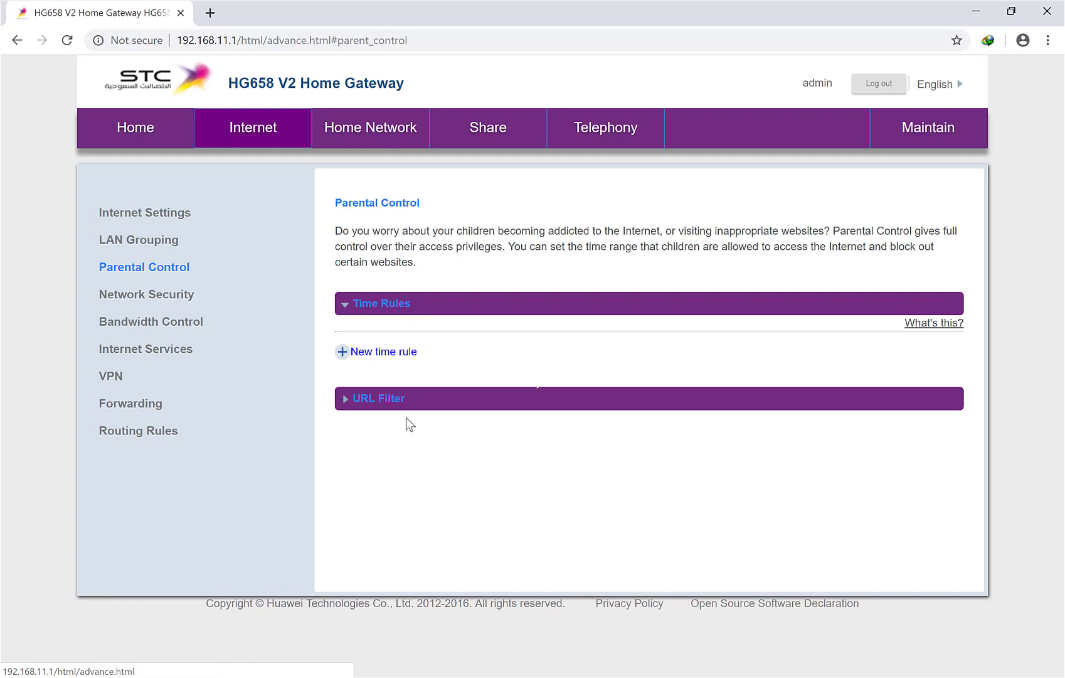
pyautogui.click(392, 407)
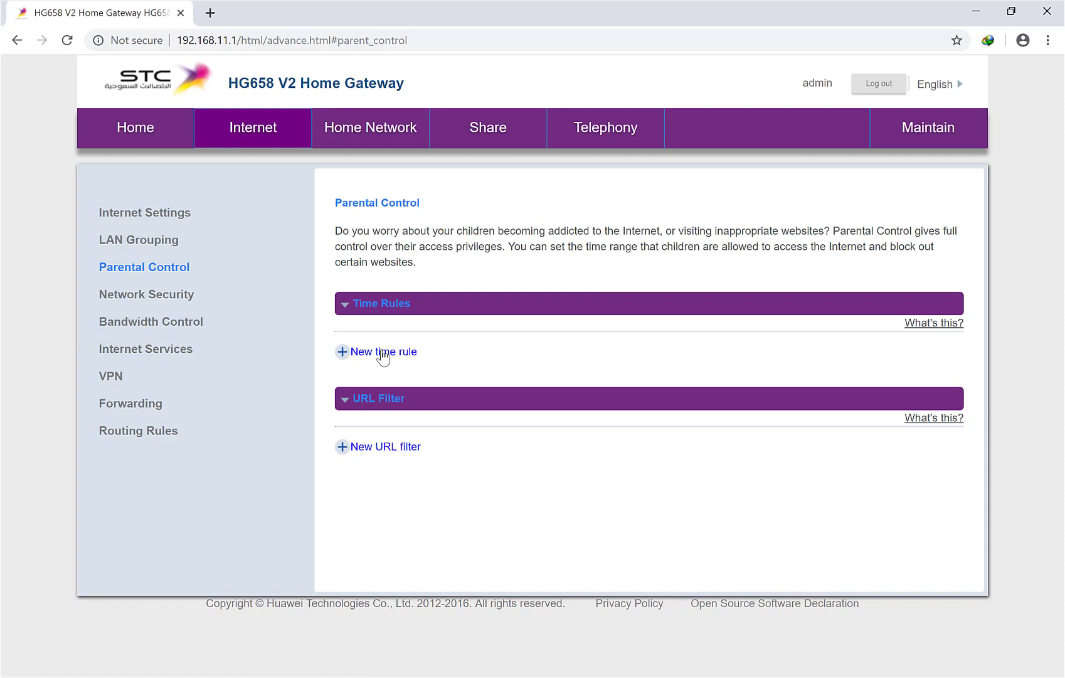
# - Create a new time rule named 'secure'
pyautogui.click(383, 353)
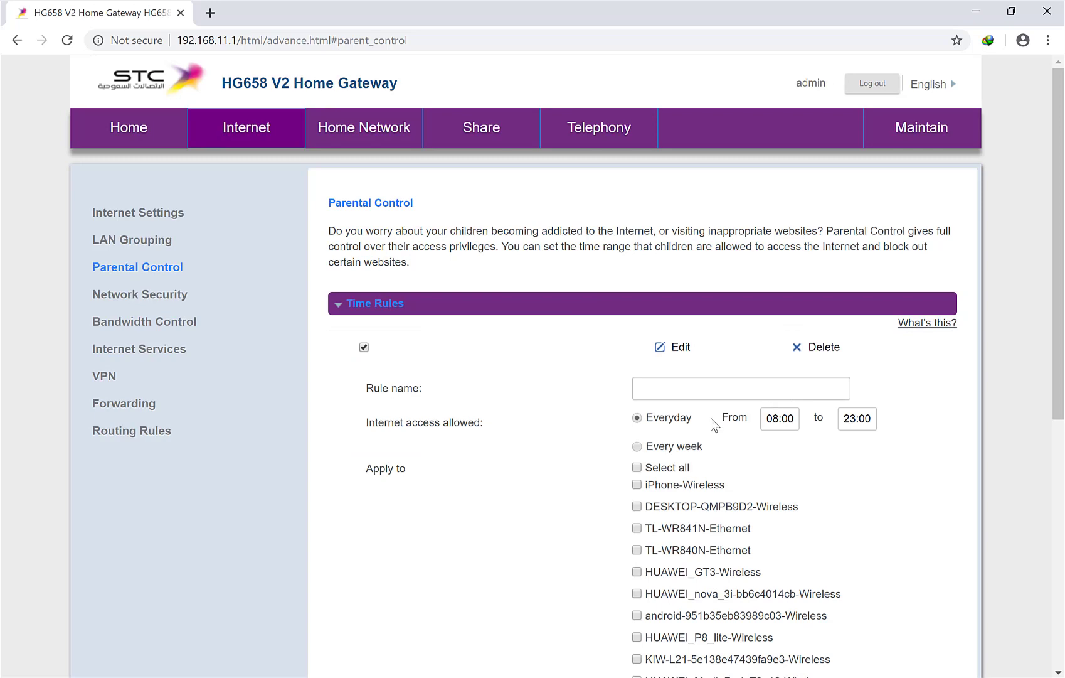
pyautogui.scroll(-7, 710, 417)
pyautogui.scroll(2, 710, 417)
pyautogui.scroll(5, 690, 417)
pyautogui.click(693, 388)
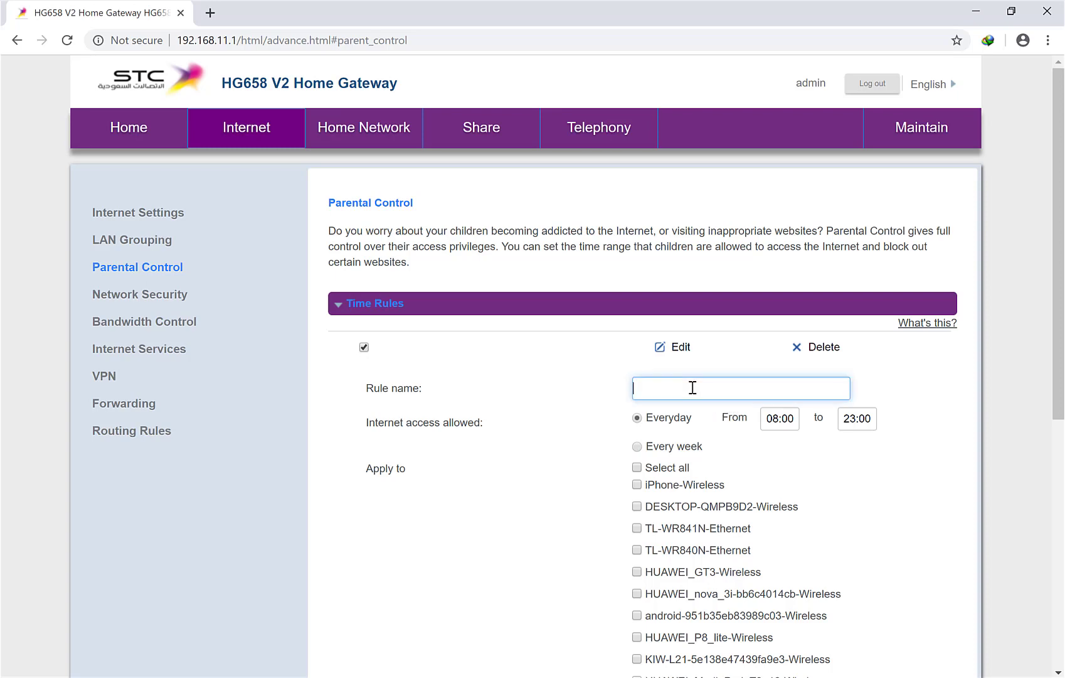
pyautogui.write('b')
pyautogui.press('BackSpace')
pyautogui.write('secure')
# - Give the secure rule an every-week 08:00–23:00 schedule applied to all devices
pyautogui.click(638, 485)
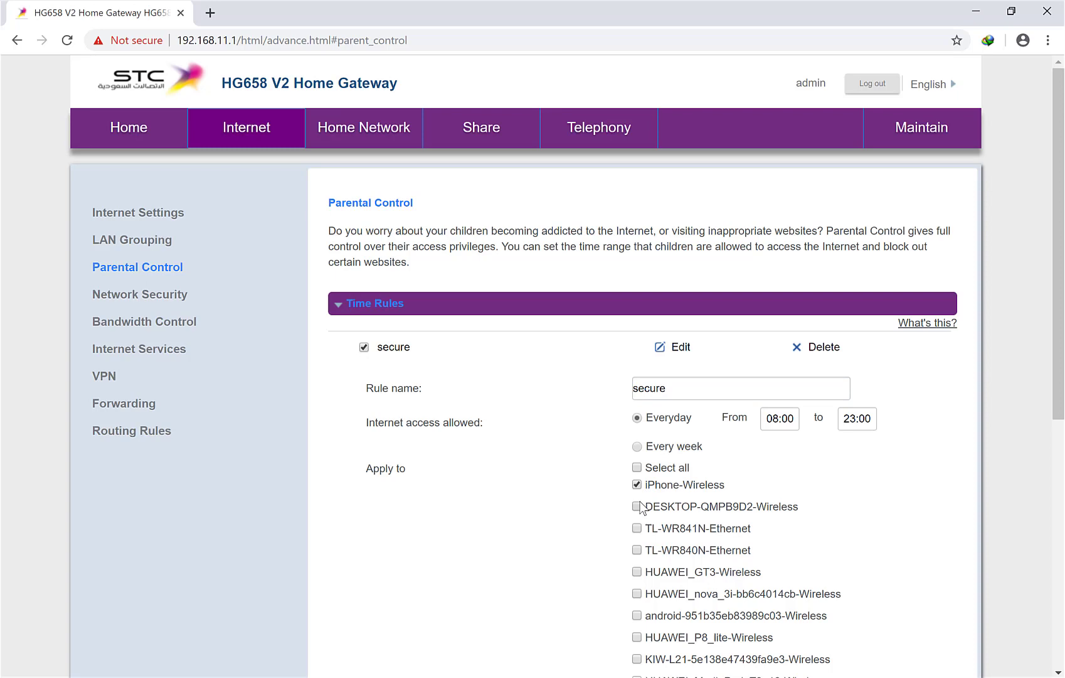
pyautogui.click(637, 506)
pyautogui.click(637, 529)
pyautogui.click(637, 550)
pyautogui.click(637, 447)
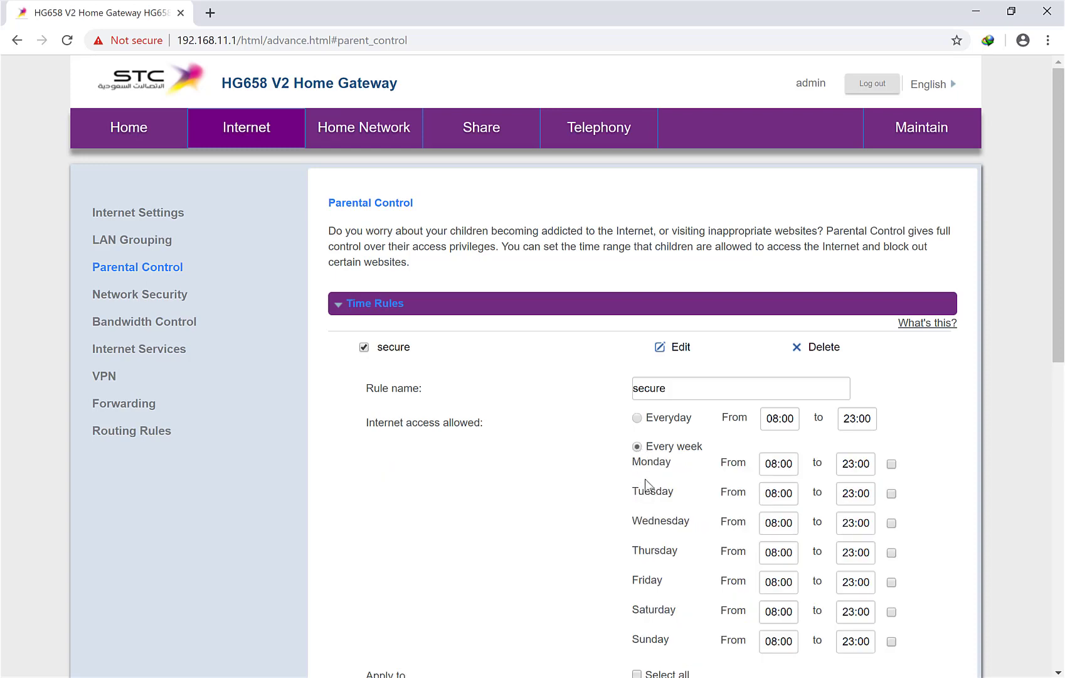
pyautogui.scroll(-3, 641, 496)
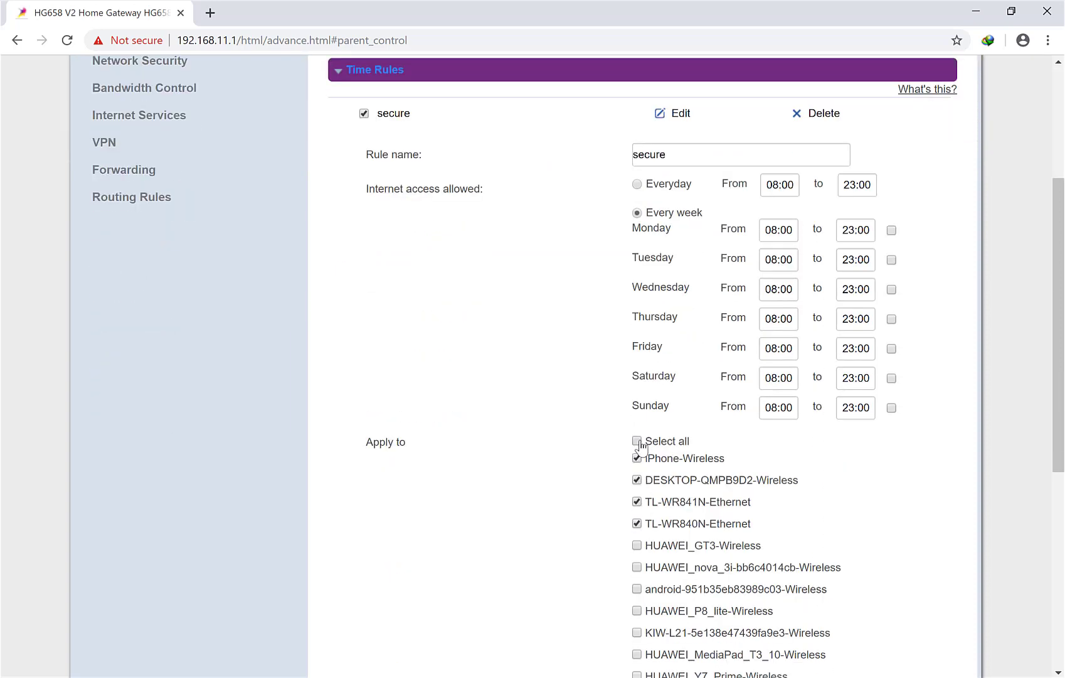
pyautogui.click(637, 441)
pyautogui.scroll(-5, 677, 441)
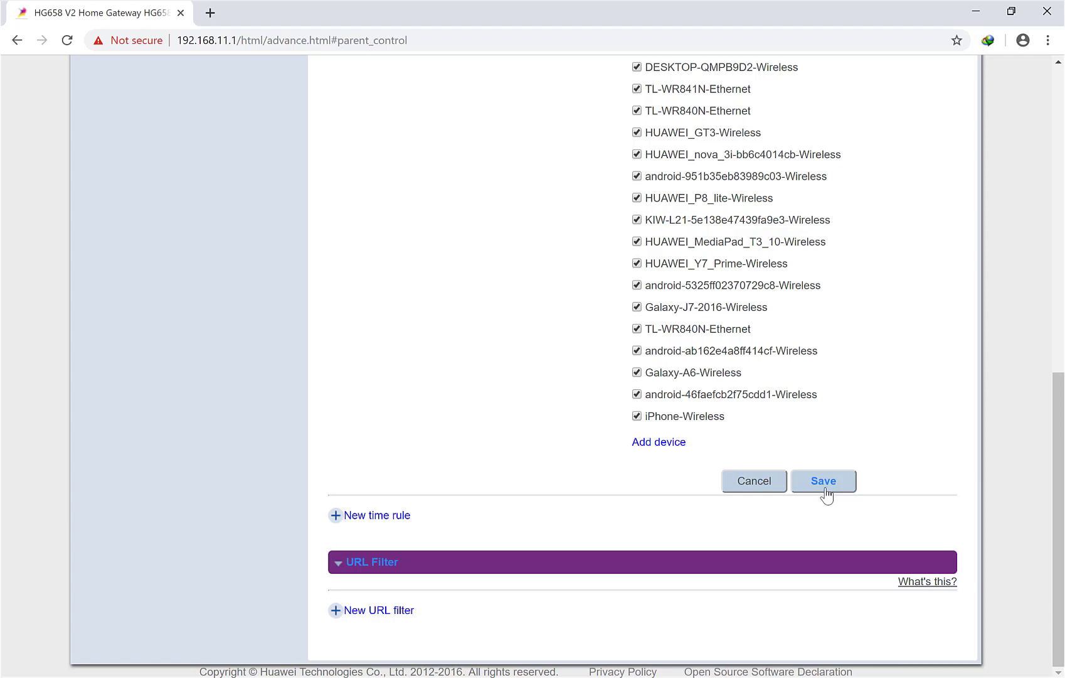
pyautogui.scroll(1, 634, 495)
pyautogui.scroll(5, 633, 492)
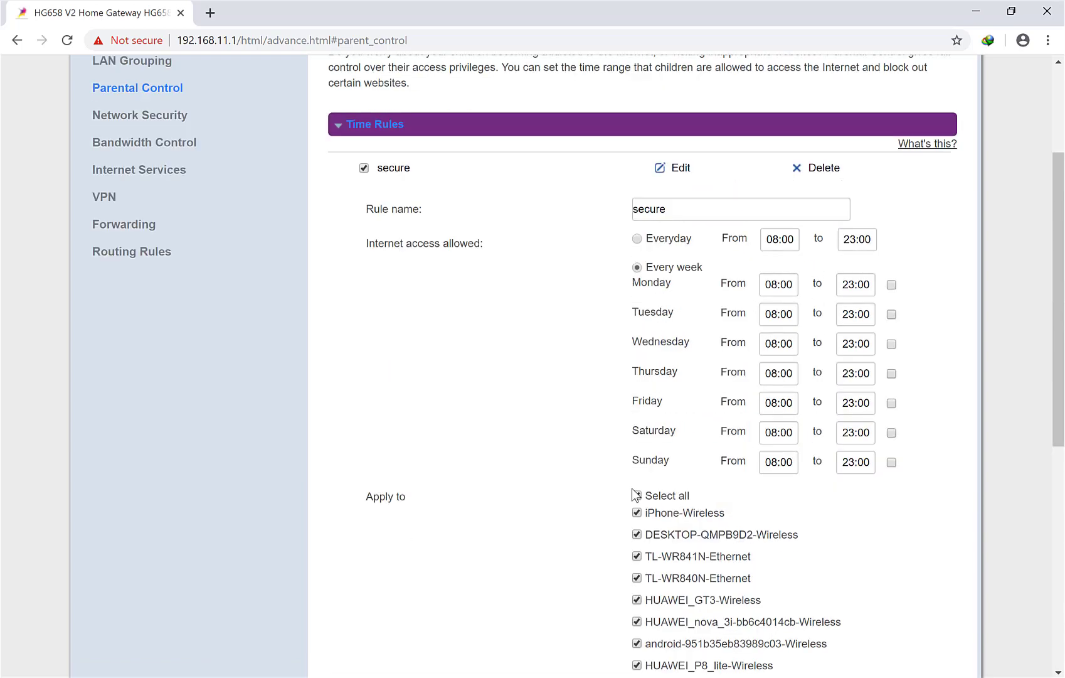
pyautogui.scroll(3, 632, 490)
pyautogui.scroll(-3, 632, 488)
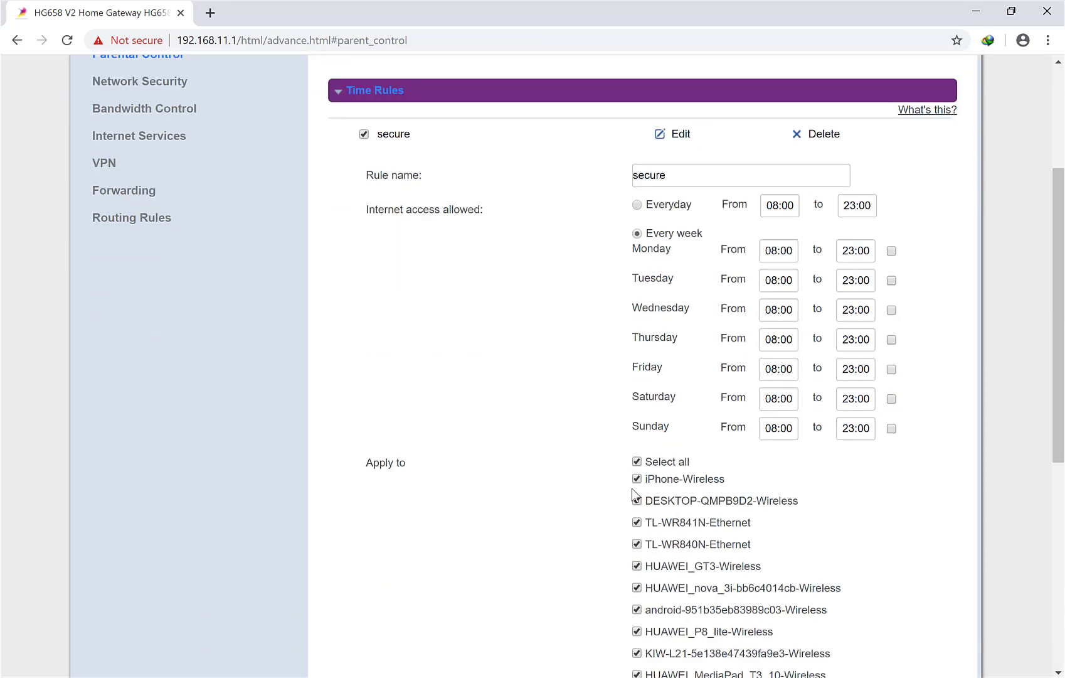
pyautogui.scroll(-4, 633, 492)
pyautogui.scroll(8, 631, 493)
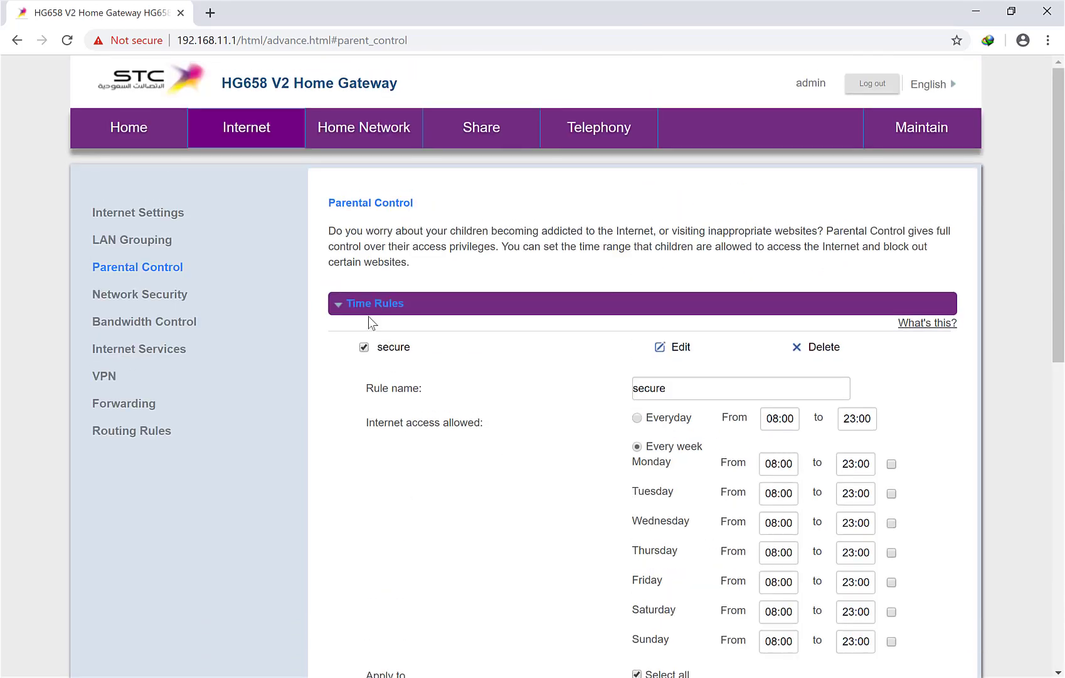
pyautogui.click(802, 348)
pyautogui.click(688, 320)
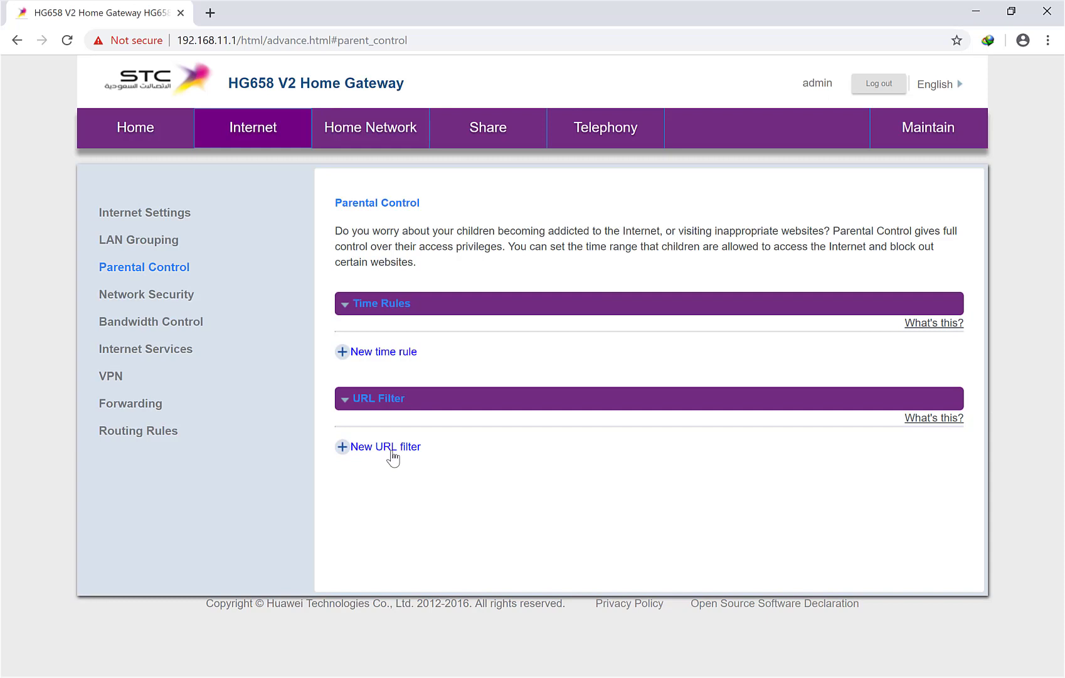
pyautogui.click(391, 448)
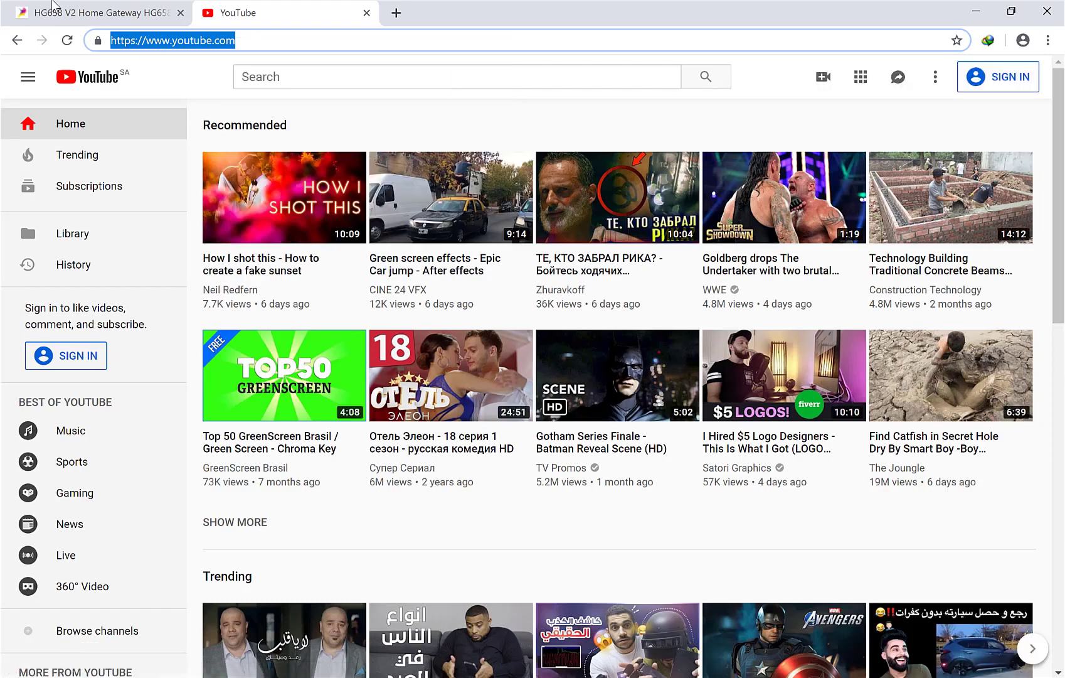
pyautogui.click(50, 11)
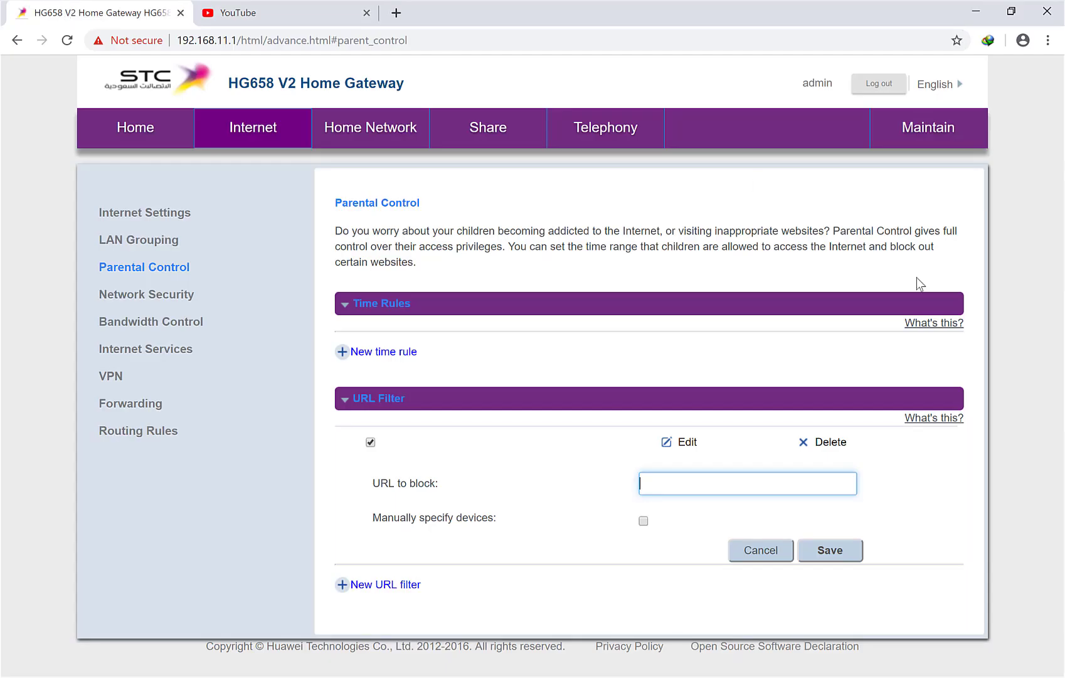
pyautogui.rightClick(732, 481)
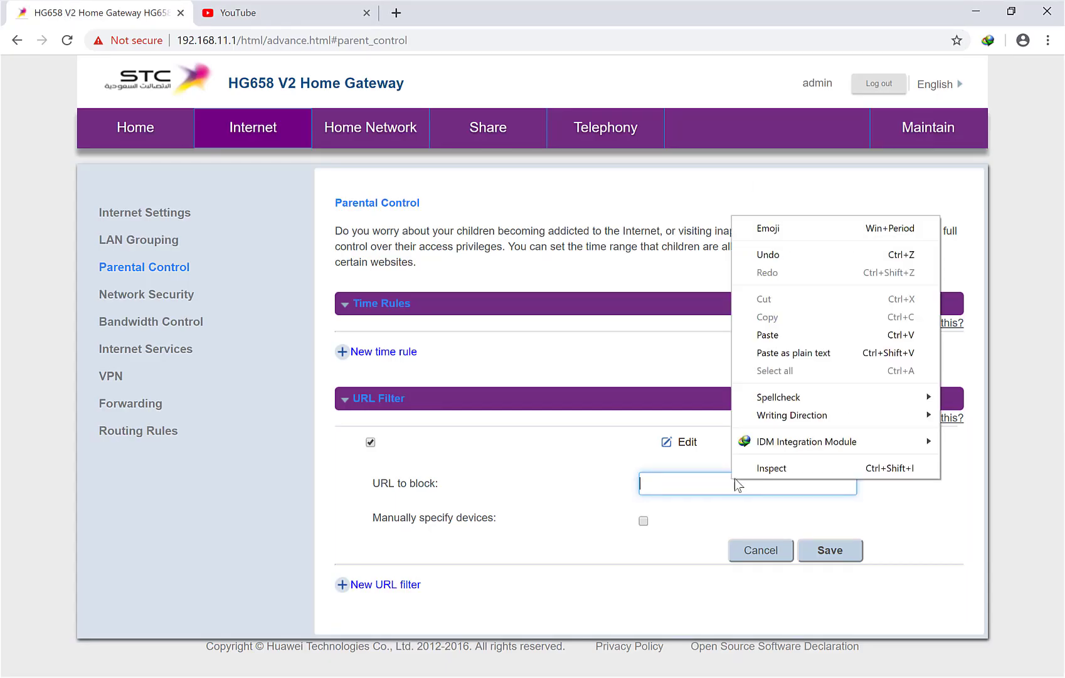
pyautogui.click(785, 331)
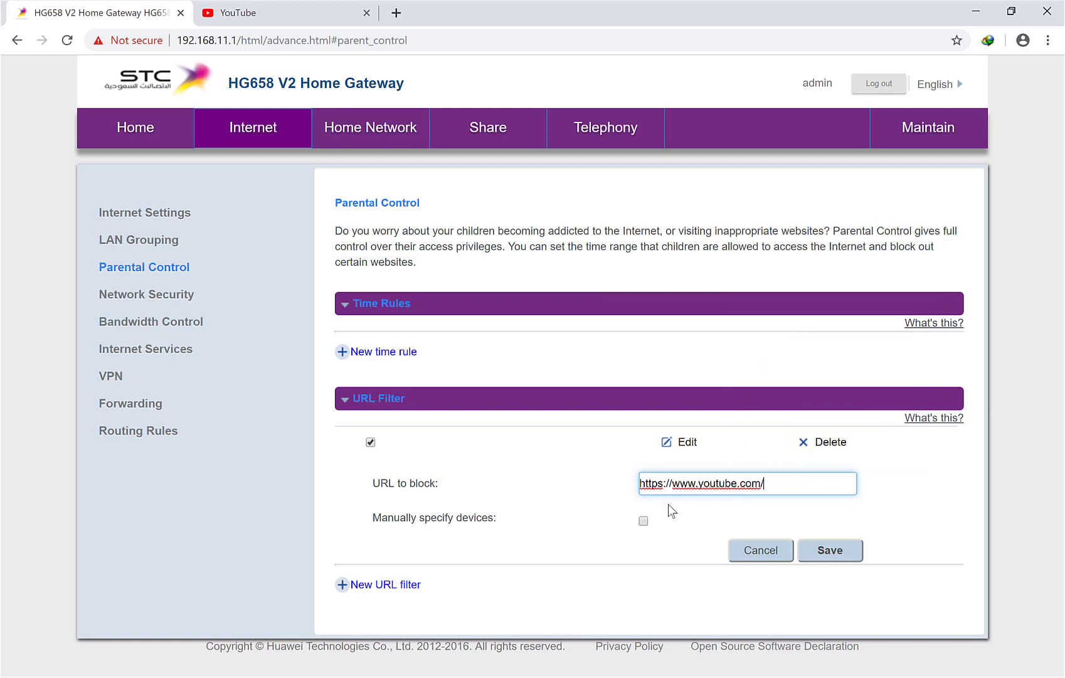
pyautogui.click(831, 552)
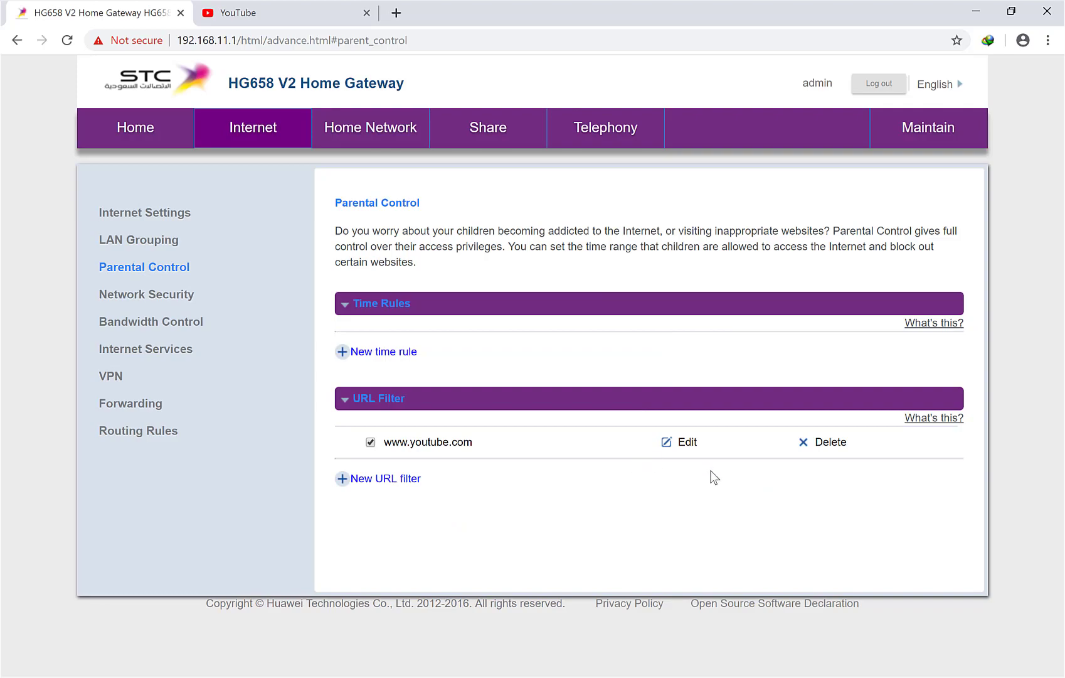
pyautogui.click(230, 13)
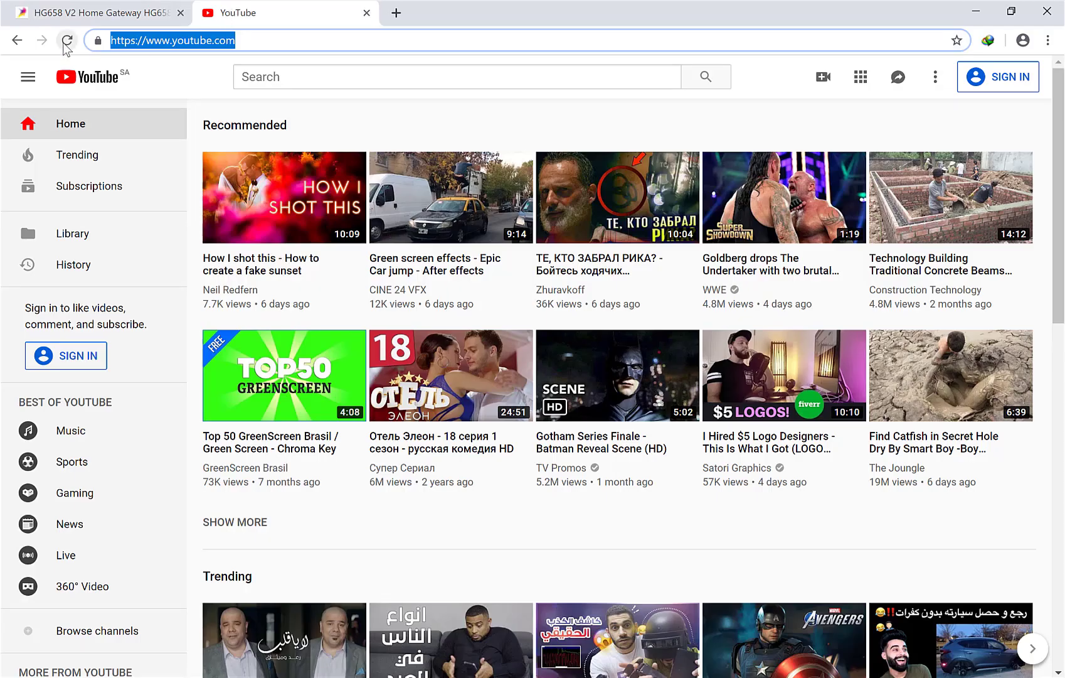
pyautogui.click(66, 41)
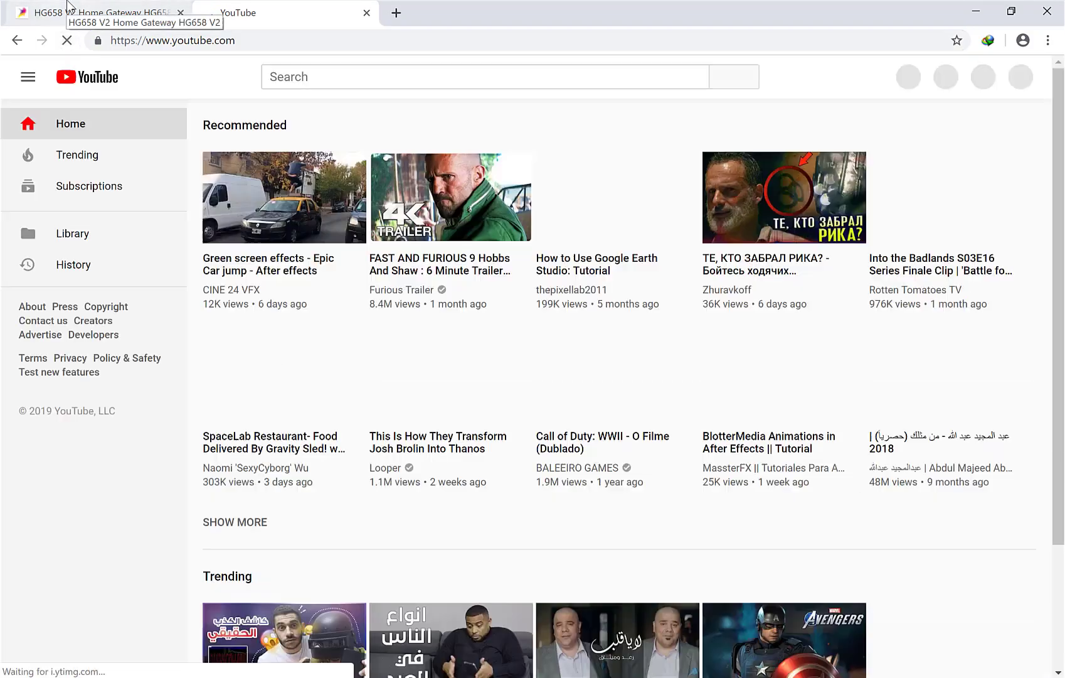
pyautogui.click(89, 15)
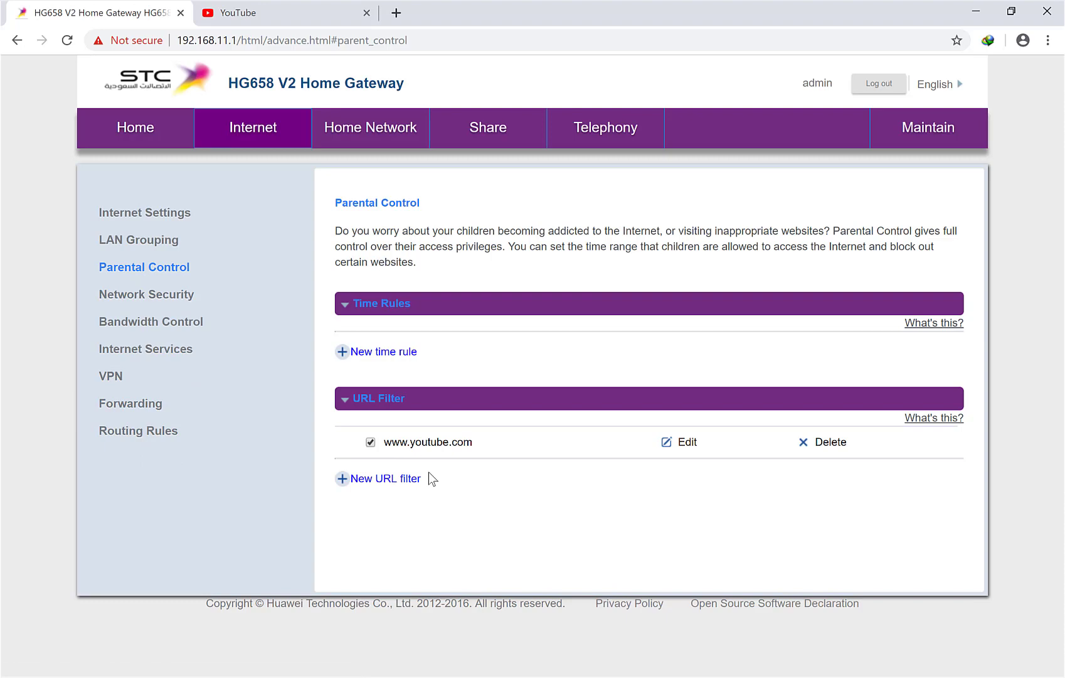
# - Reboot the router from Maintain > Device Management and confirm the warning
pyautogui.click(920, 130)
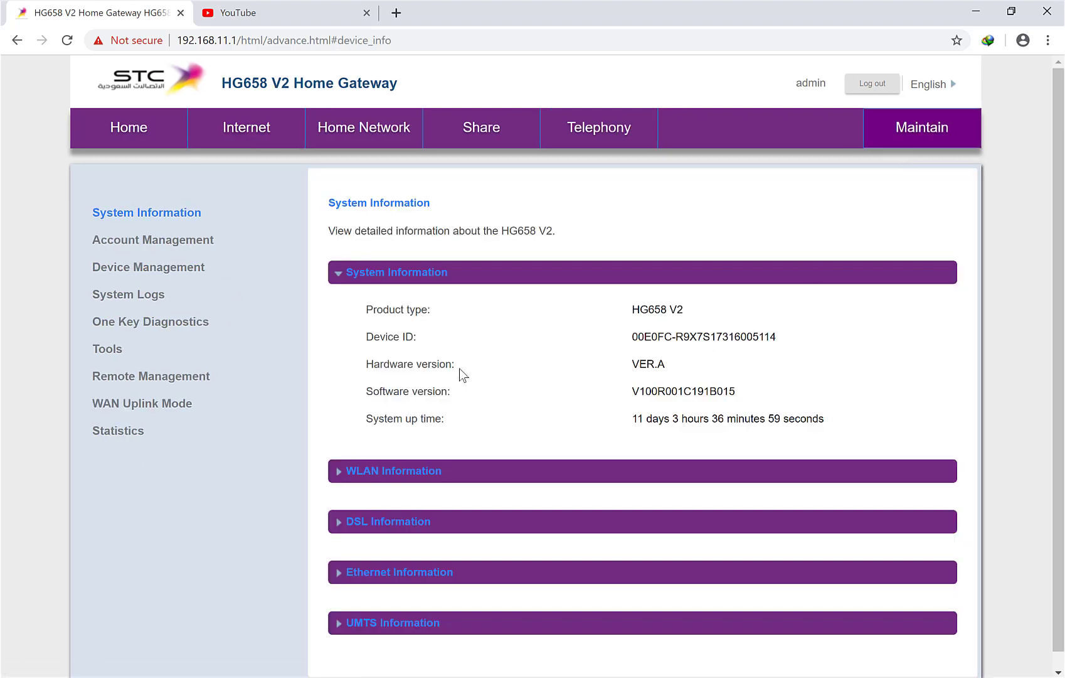
pyautogui.scroll(-1, 377, 389)
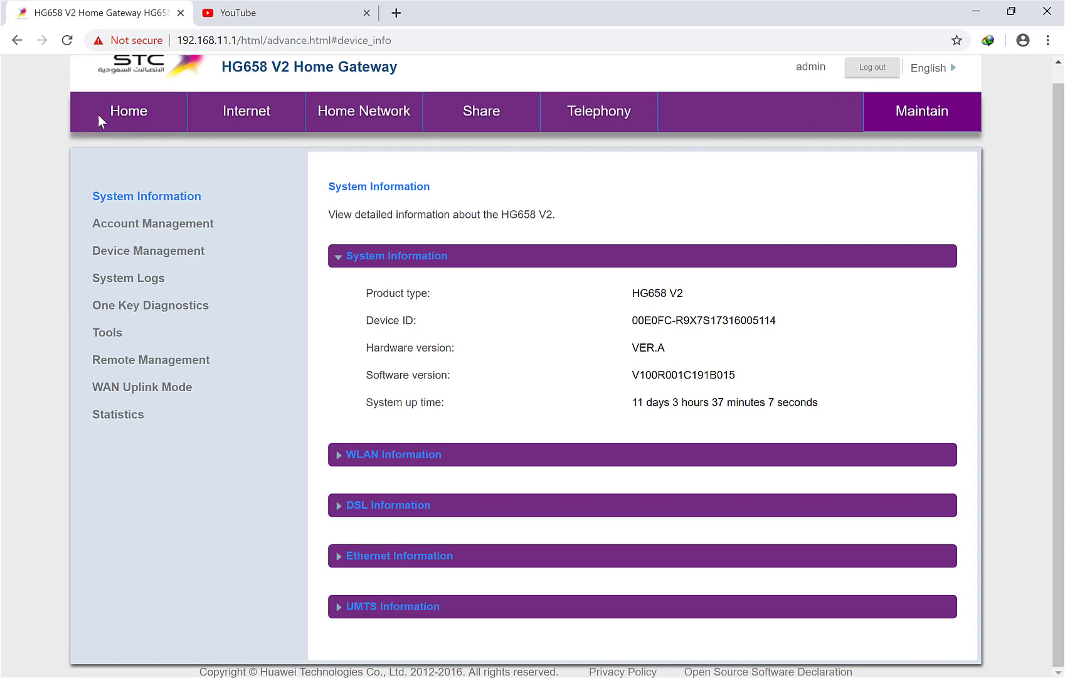
pyautogui.click(131, 256)
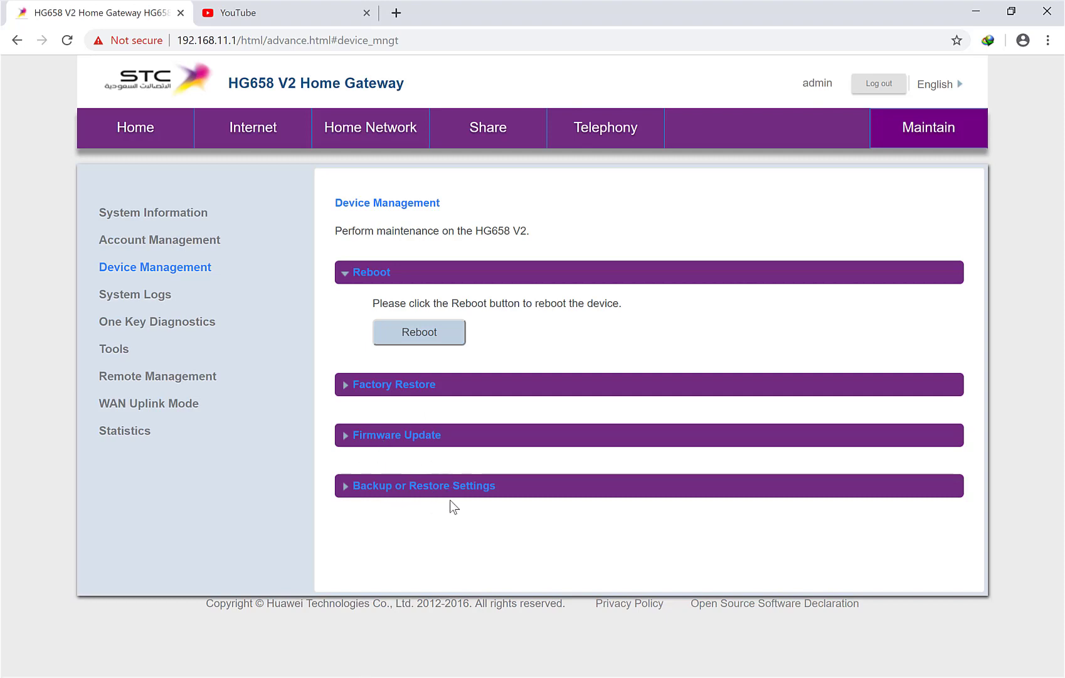
pyautogui.click(416, 336)
pyautogui.click(684, 260)
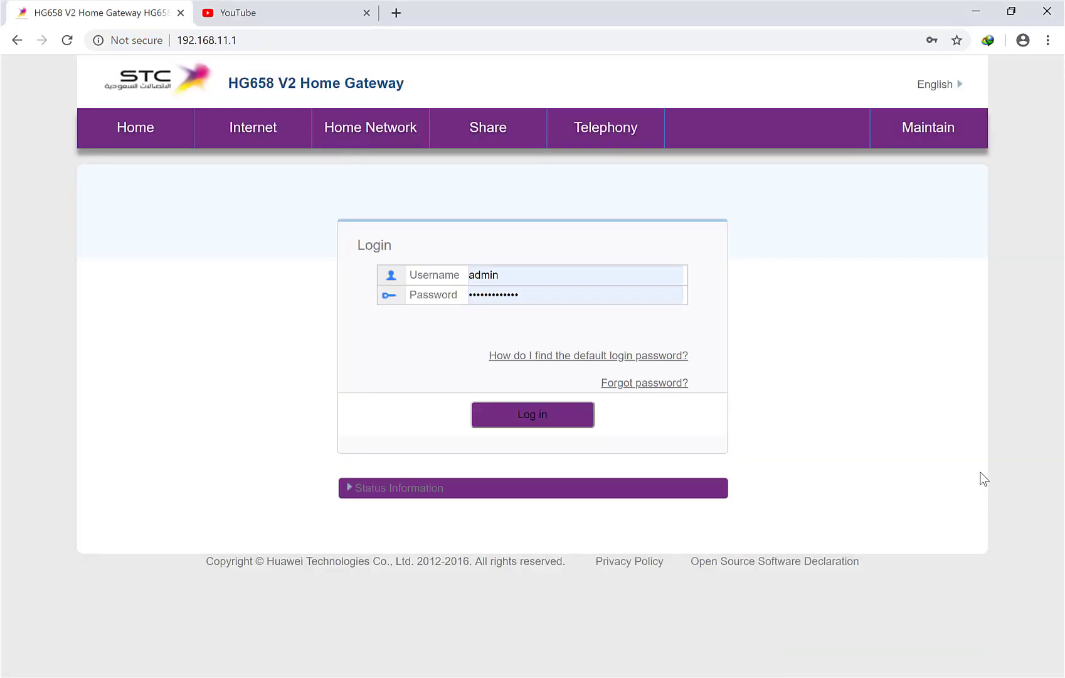
# - Log back in as admin, reload the YouTube tab to test the filter, and return
pyautogui.click(551, 418)
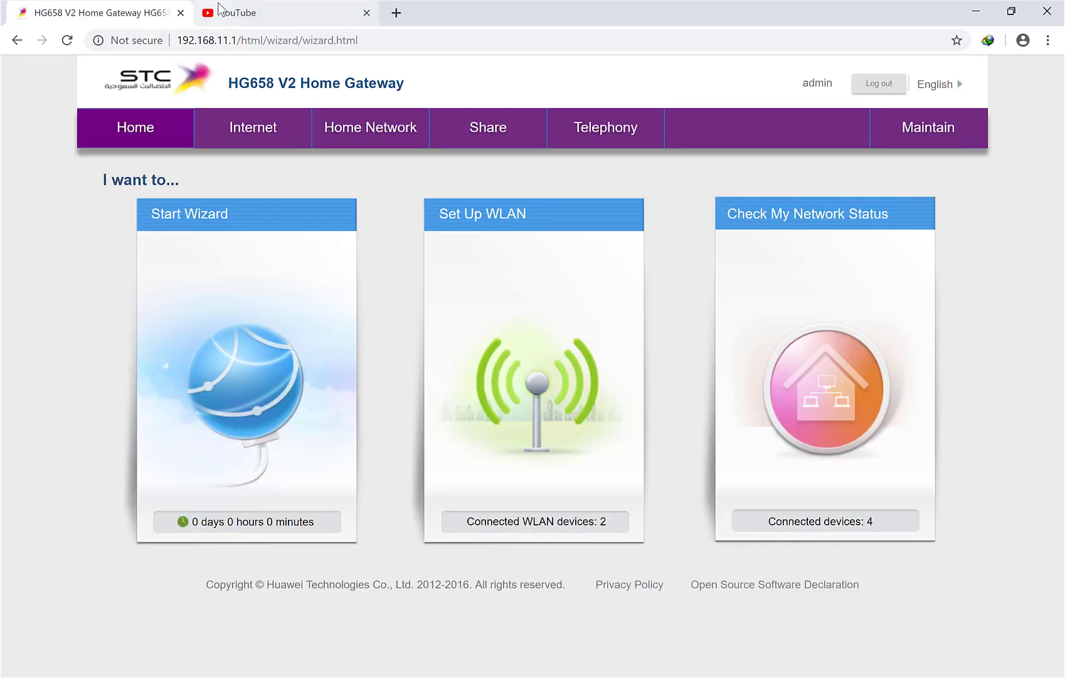
pyautogui.click(221, 10)
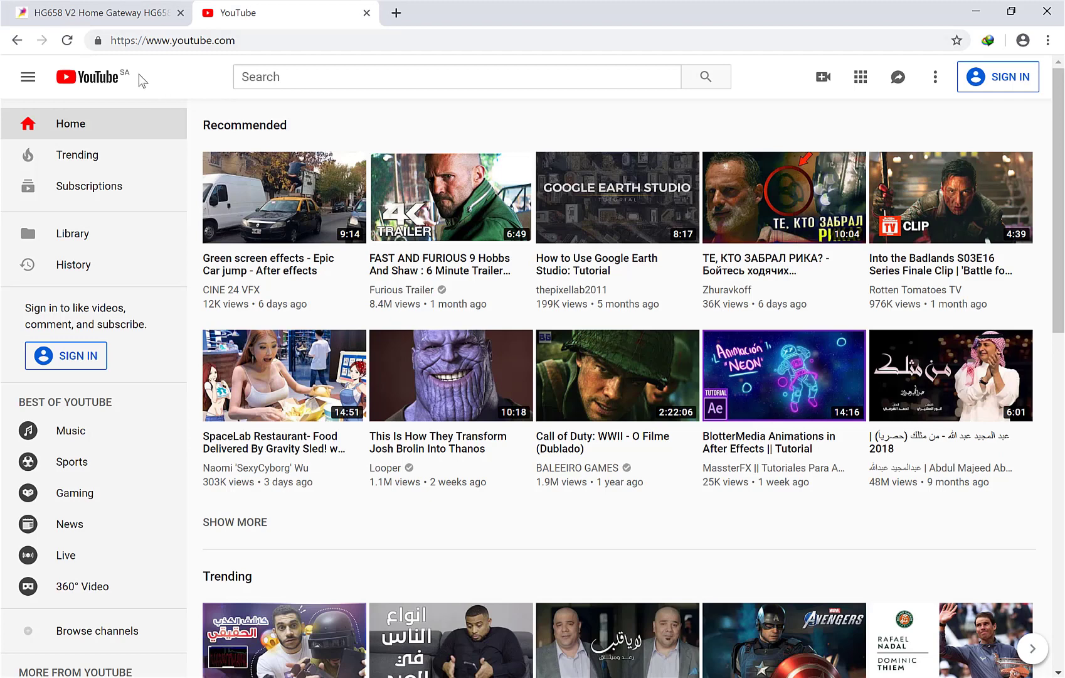
pyautogui.click(67, 41)
pyautogui.click(104, 12)
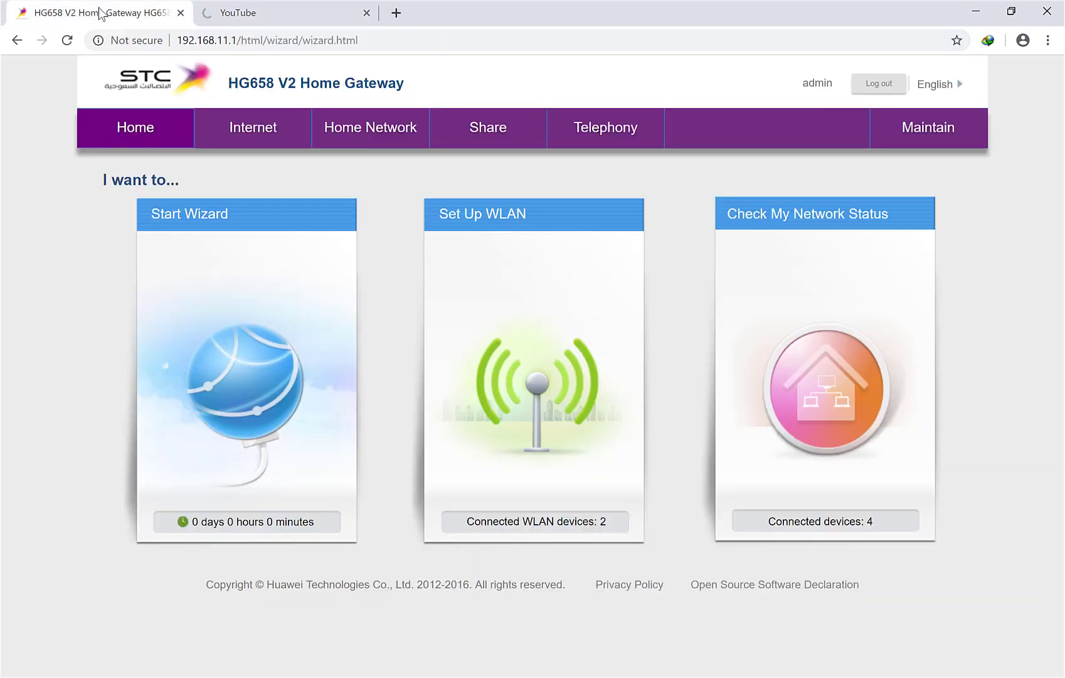
pyautogui.click(229, 9)
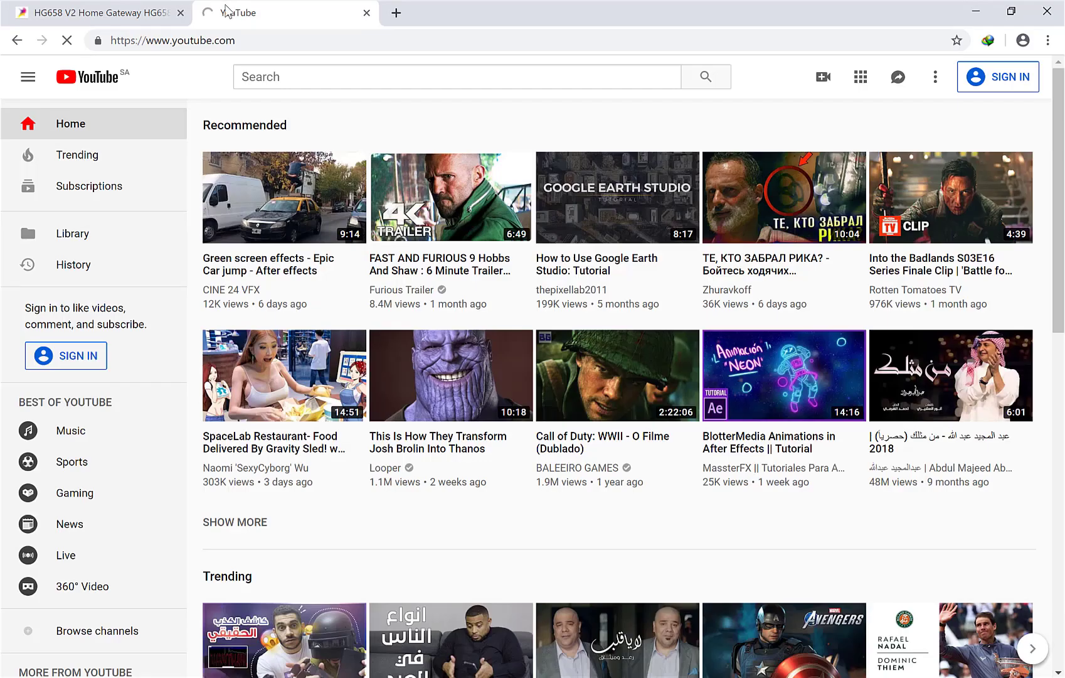
pyautogui.click(142, 19)
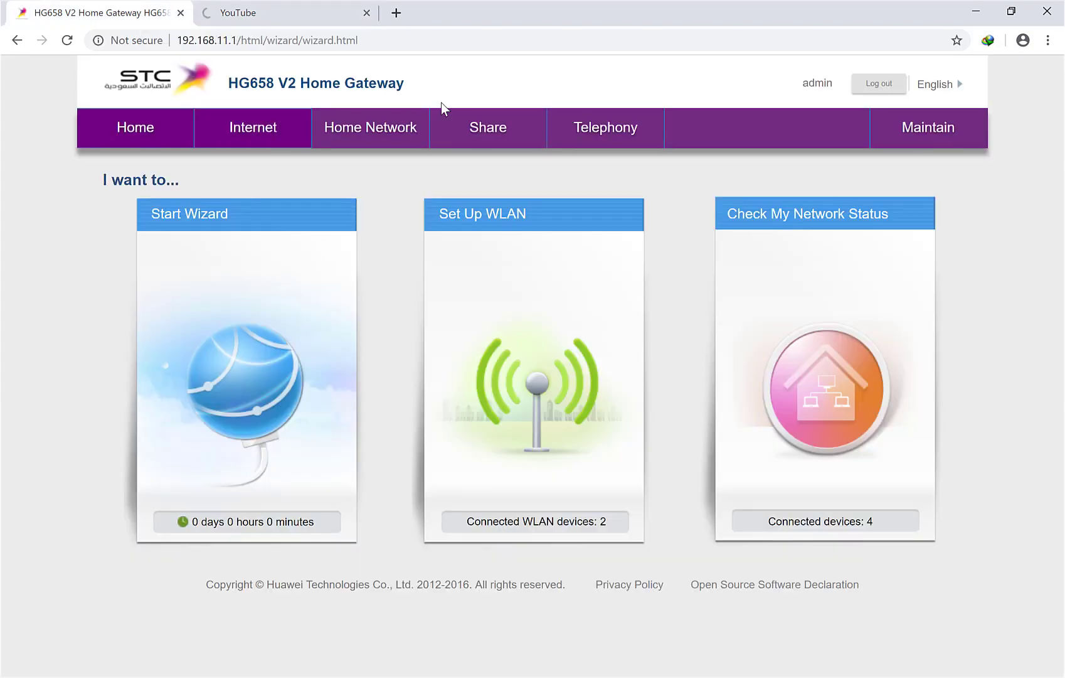
# - Check the youtube.com entry in Parental Control's URL Filter, then view YouTube's connection error
pyautogui.click(252, 131)
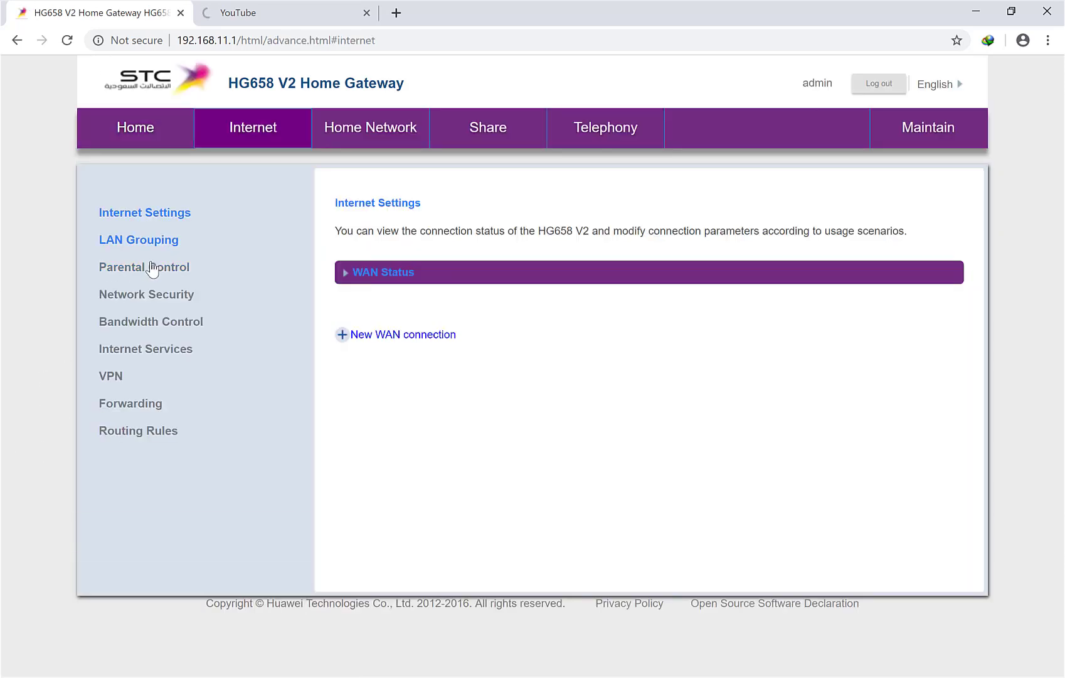
pyautogui.click(153, 269)
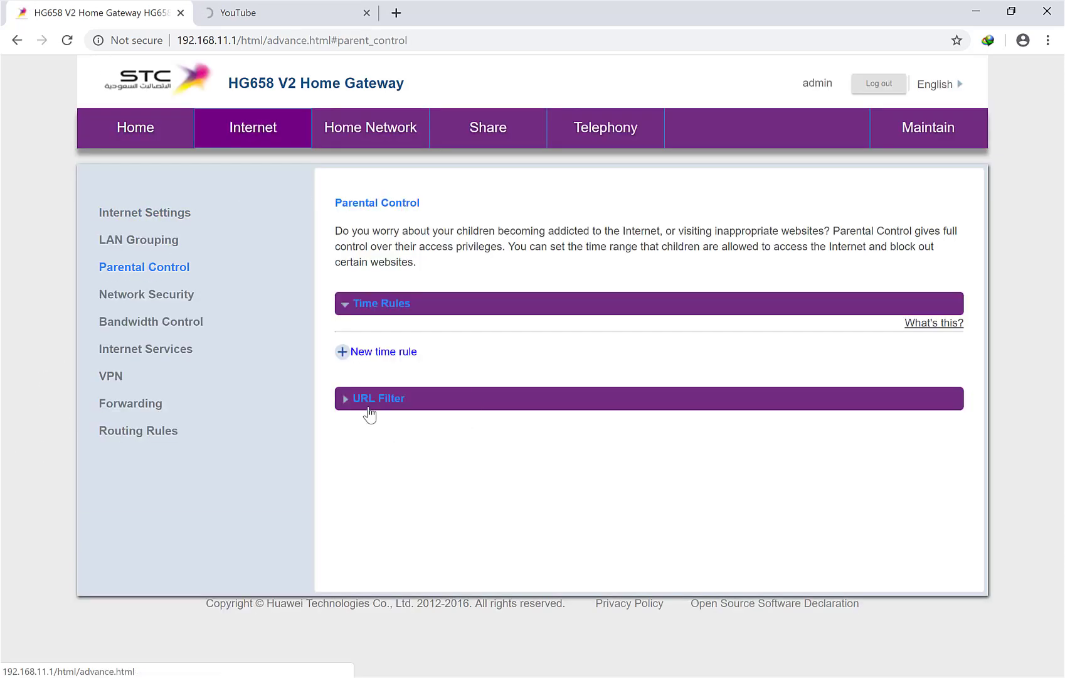
pyautogui.click(371, 405)
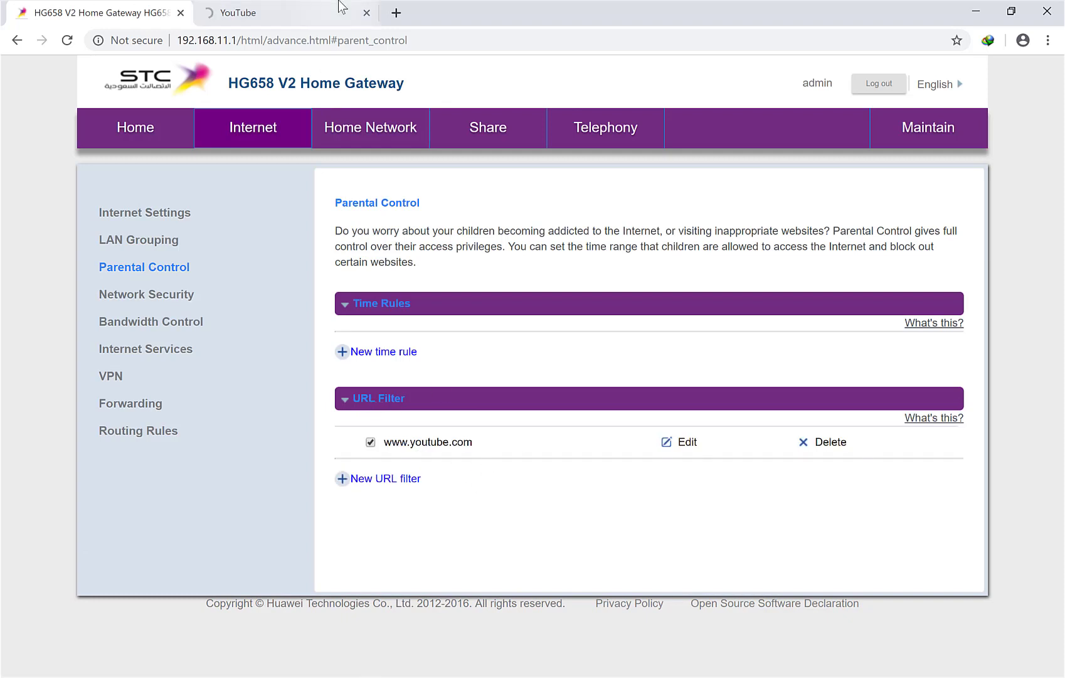
pyautogui.click(319, 11)
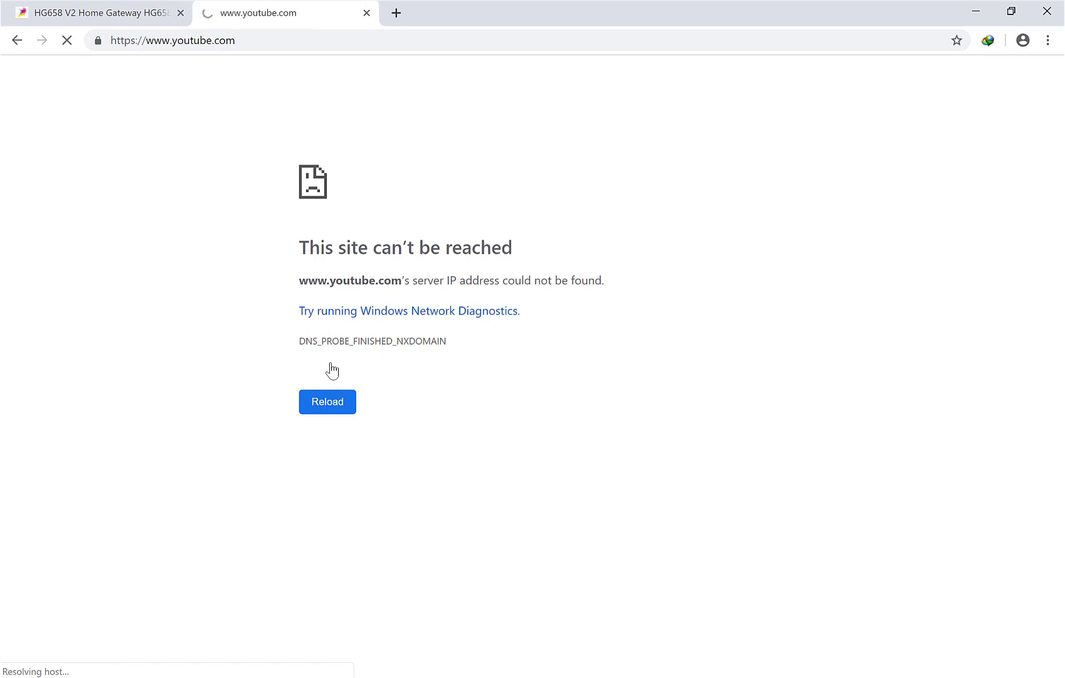
# - Load yahoo.com in a new tab, check the still-blocked YouTube tab, and return to the router
pyautogui.click(396, 13)
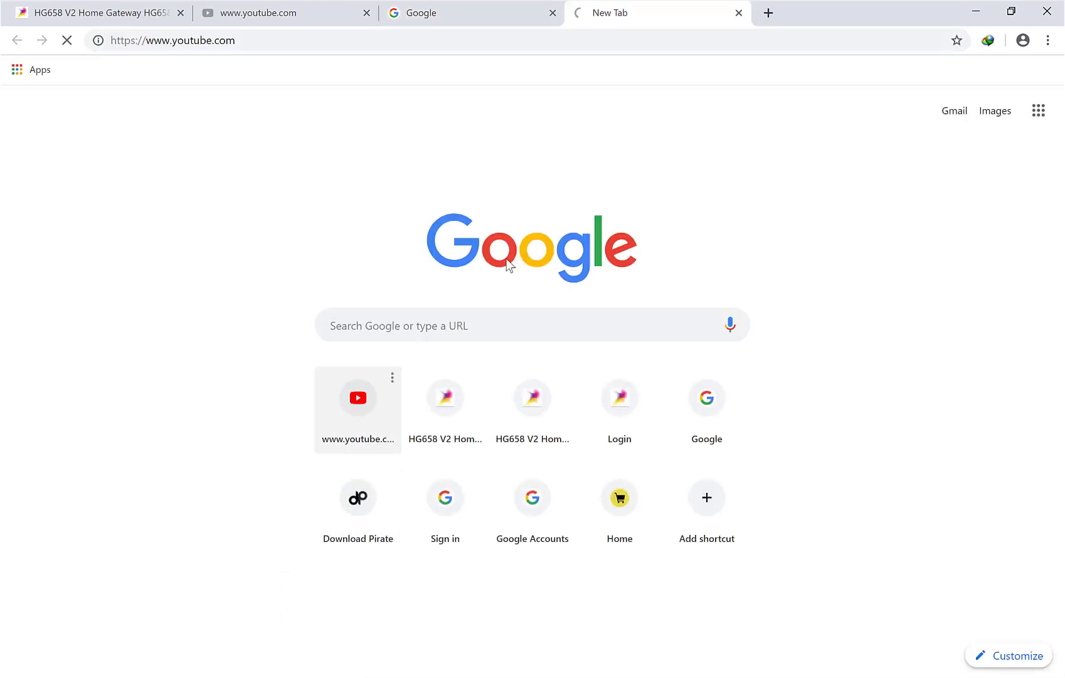
pyautogui.click(768, 14)
pyautogui.write('y')
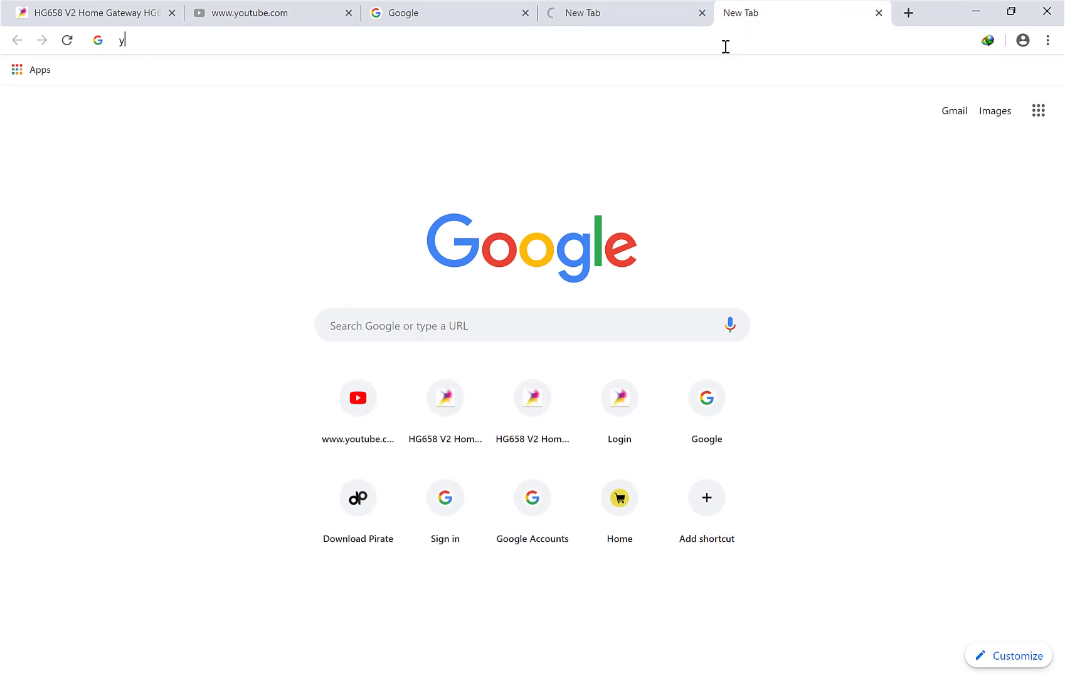
pyautogui.write('ahoo.com')
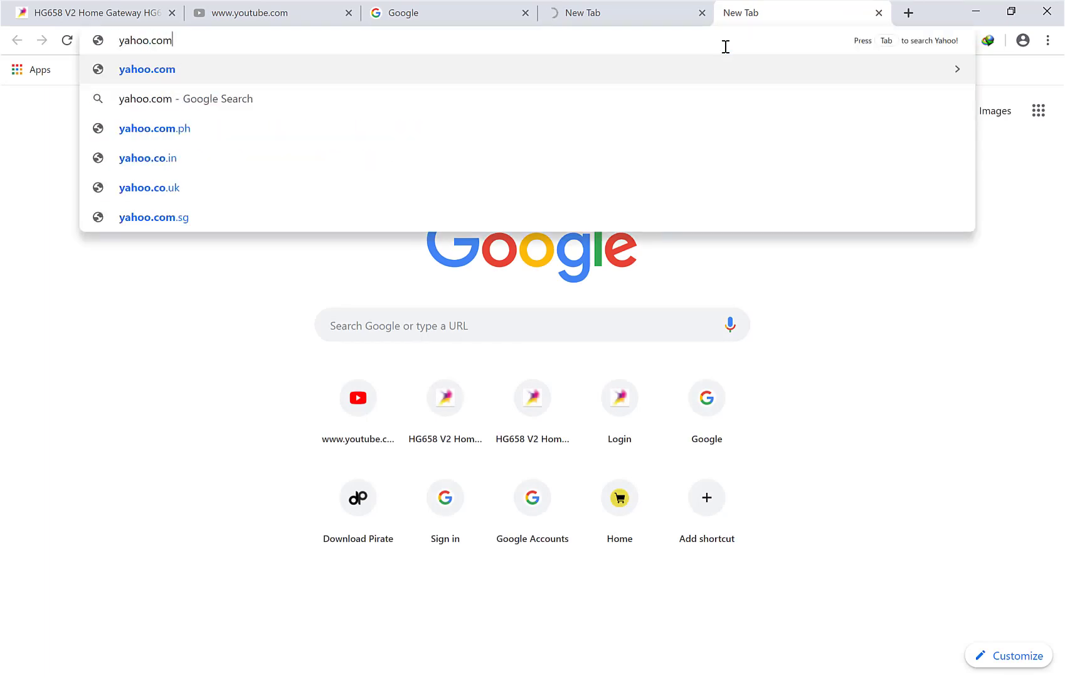
pyautogui.press('Return')
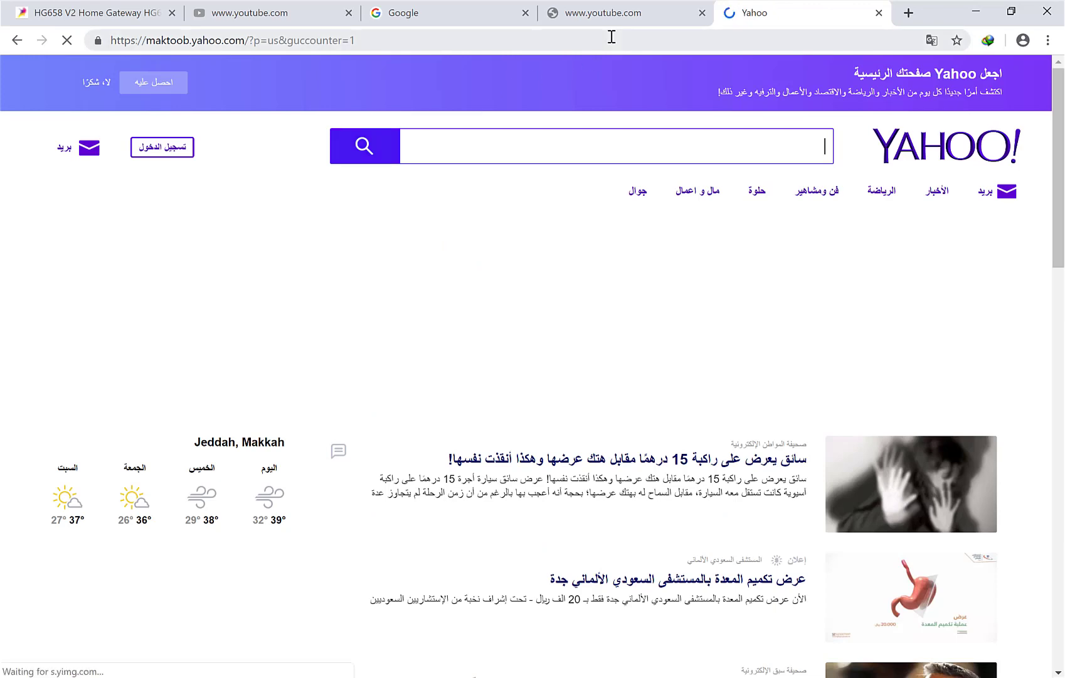
pyautogui.click(638, 11)
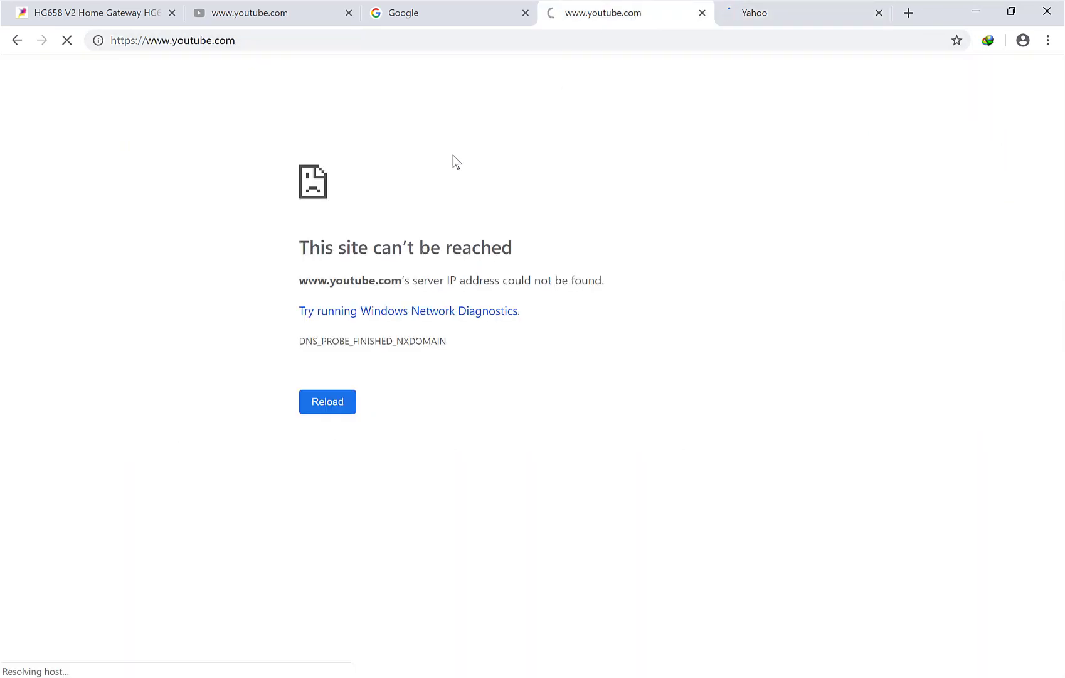
pyautogui.click(94, 11)
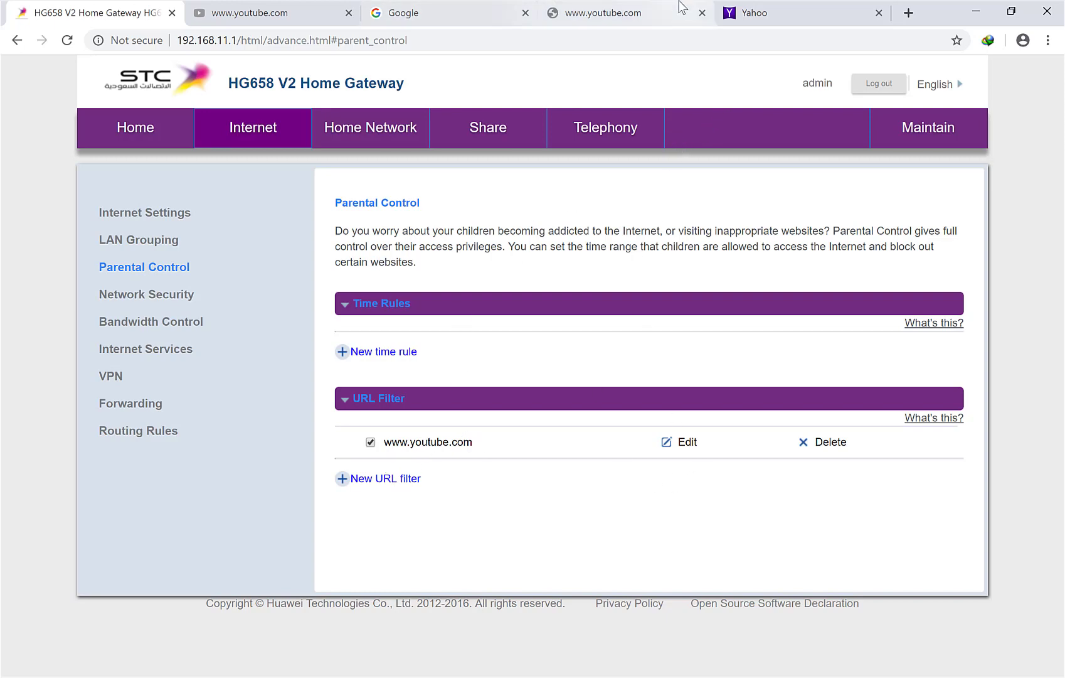
pyautogui.click(665, 13)
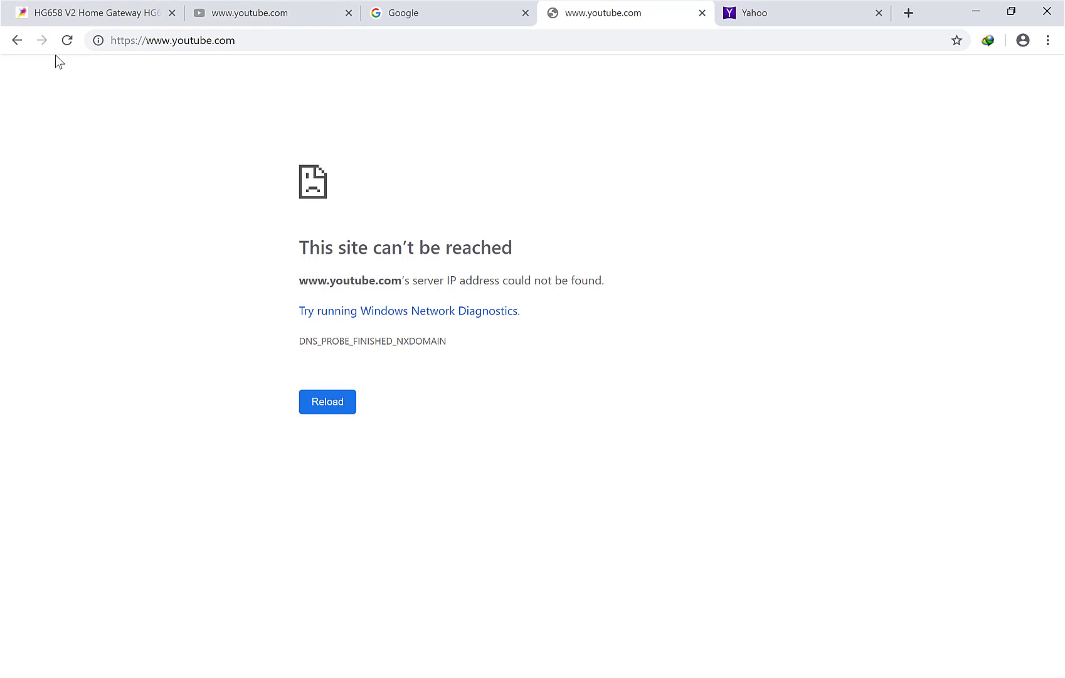
pyautogui.click(67, 40)
pyautogui.click(95, 14)
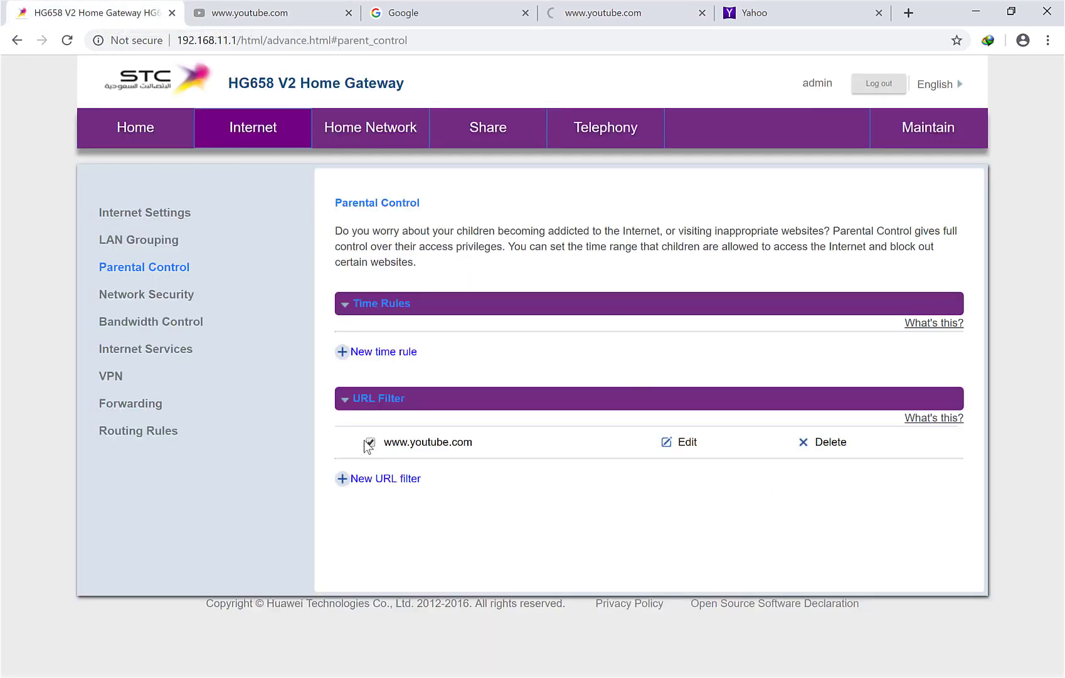
pyautogui.click(826, 443)
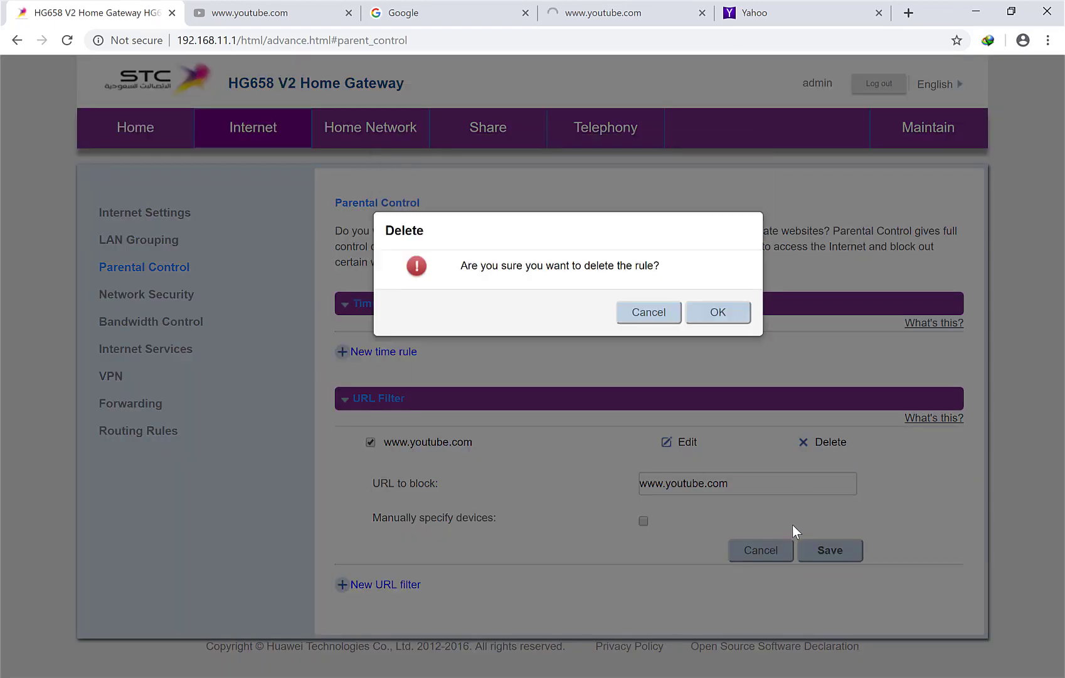
pyautogui.click(717, 311)
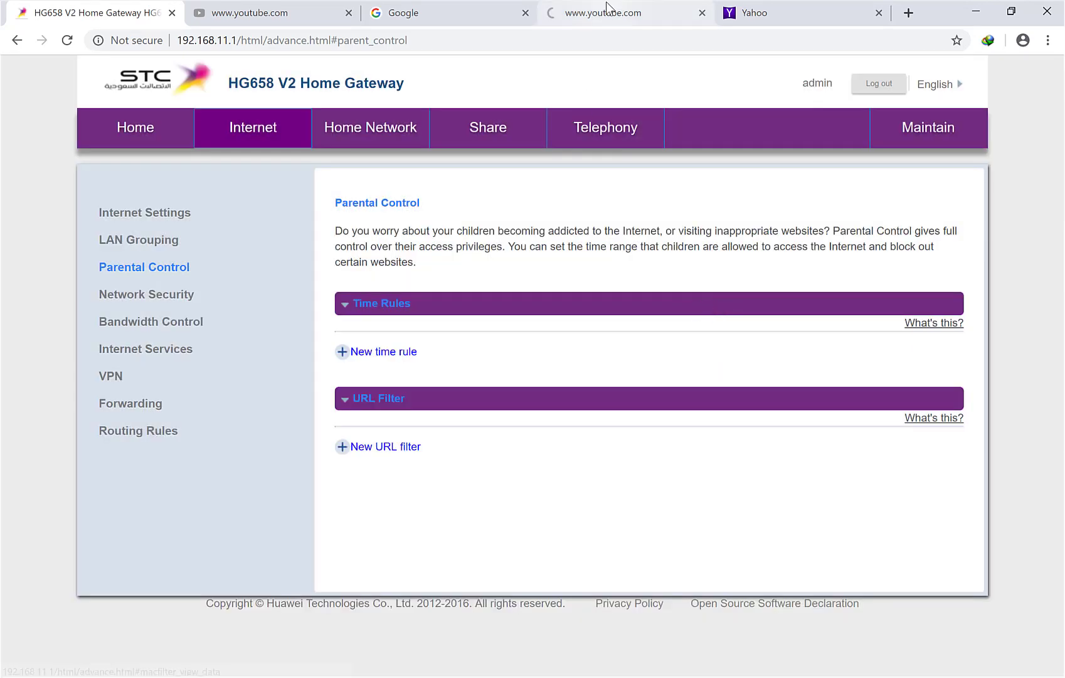
pyautogui.click(593, 13)
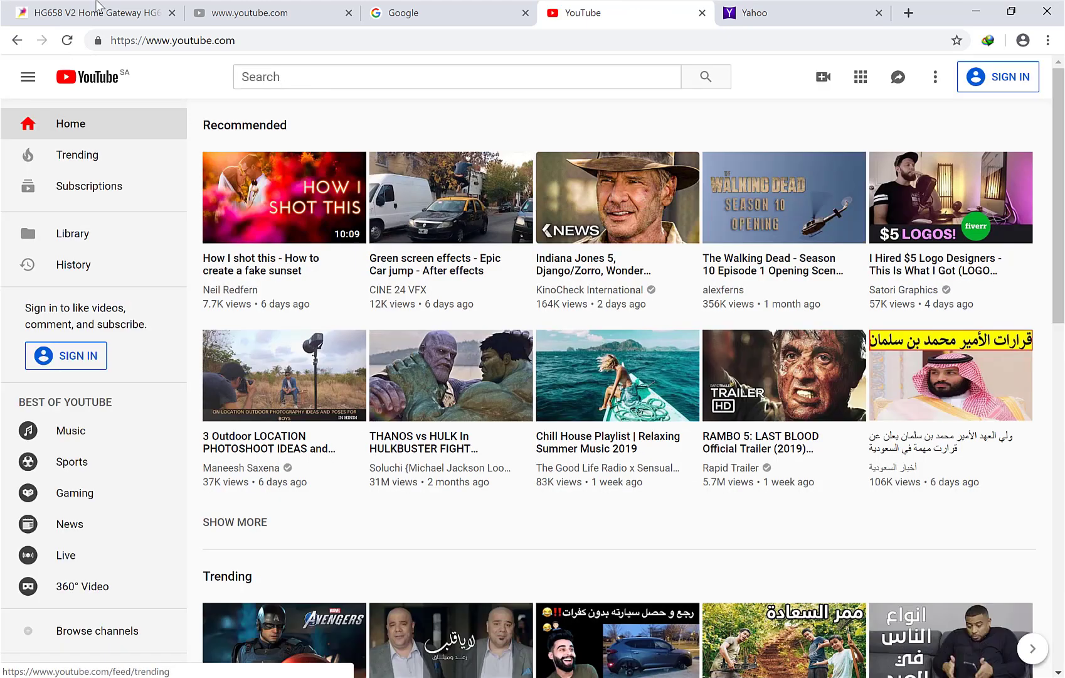
# - Return to the HG658 router tab, whose Parental Control page now lists no URL filters
pyautogui.click(55, 9)
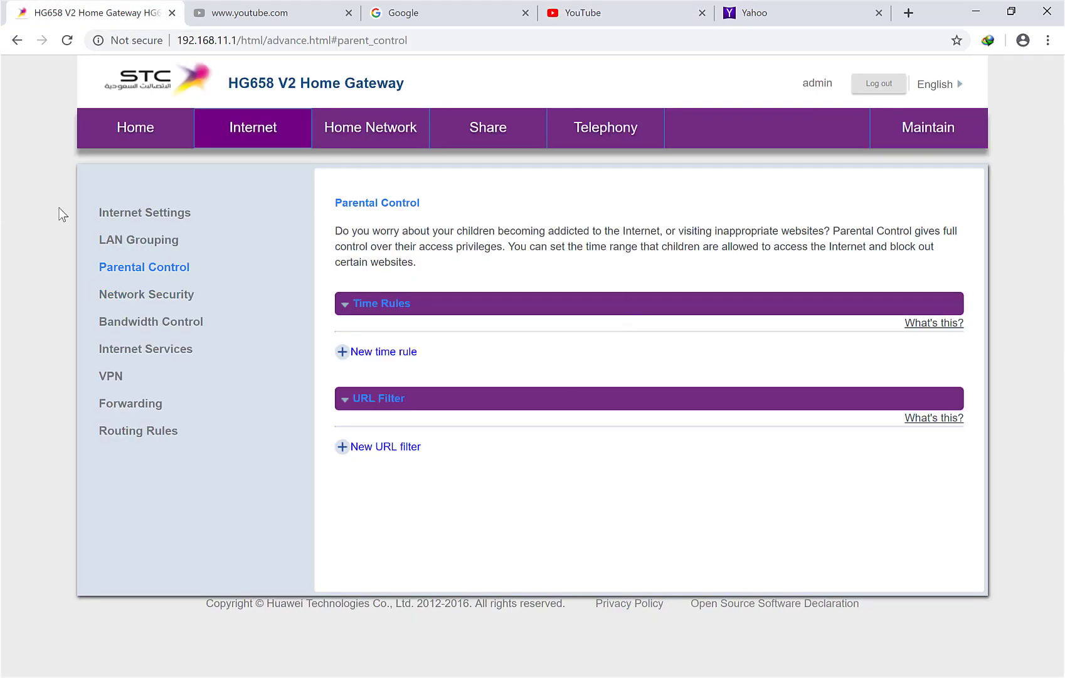